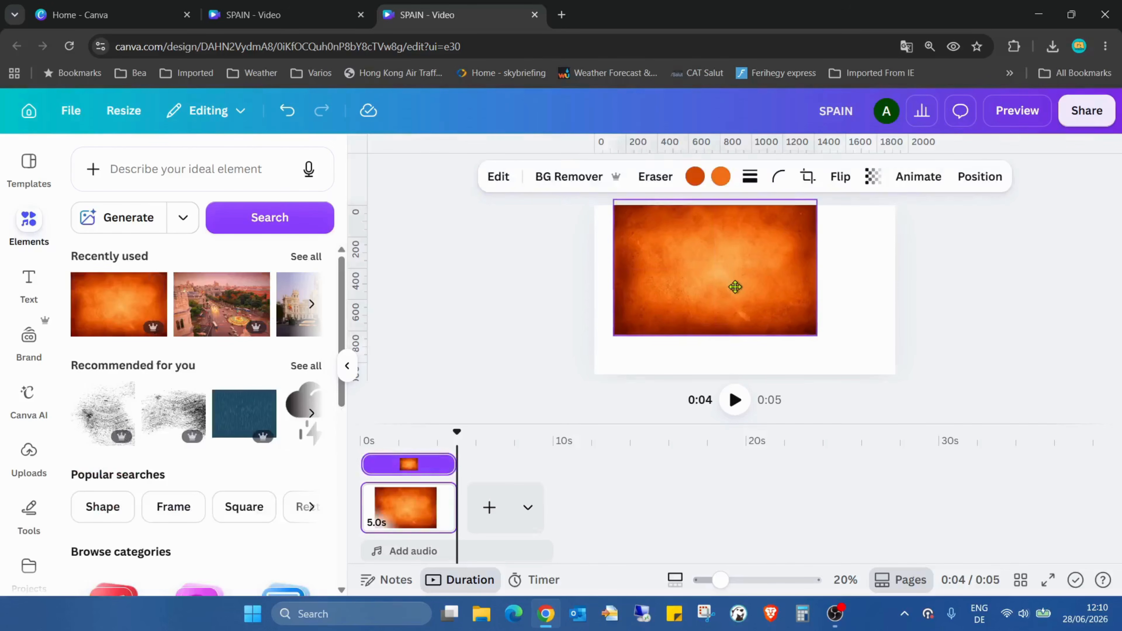
Stretch the orange grunge texture image so it covers the whole page.
left_click_drag(798, 272, 898, 273)
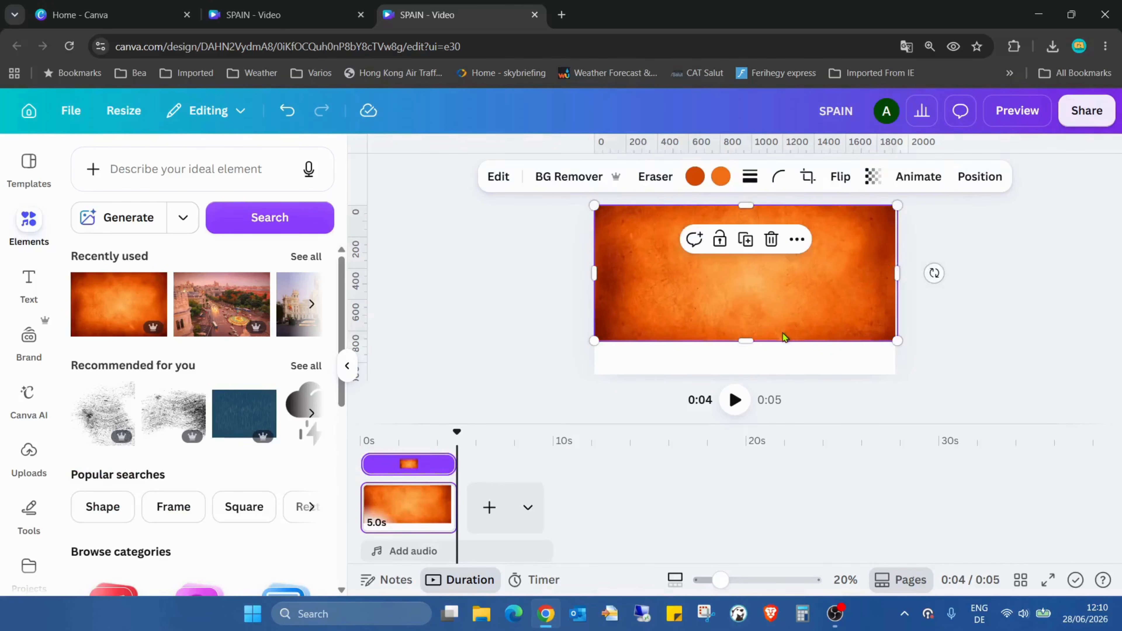
left_click_drag(781, 340, 782, 372)
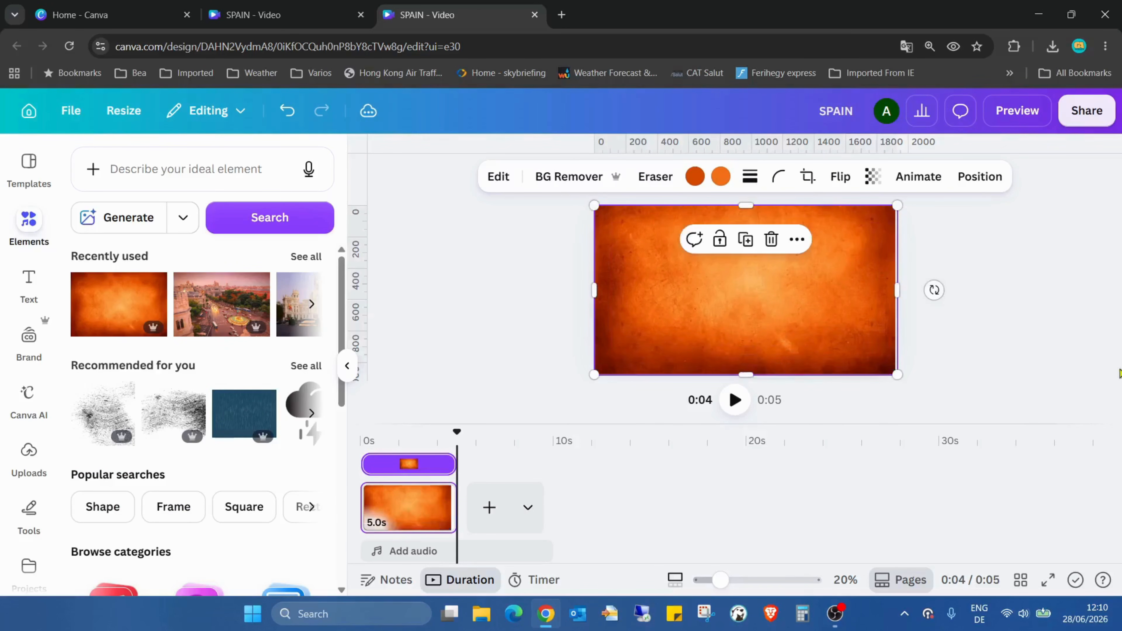
left_click(1067, 345)
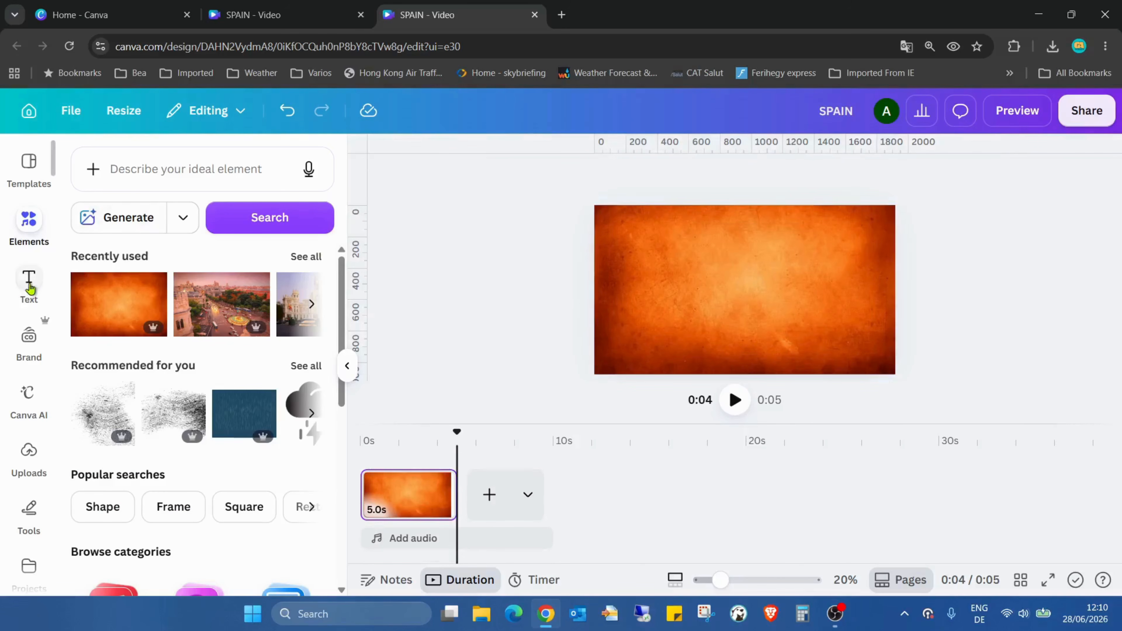
Add a heading reading "SPAIN" and enlarge it to about font size 255.
left_click(30, 287)
left_click(177, 419)
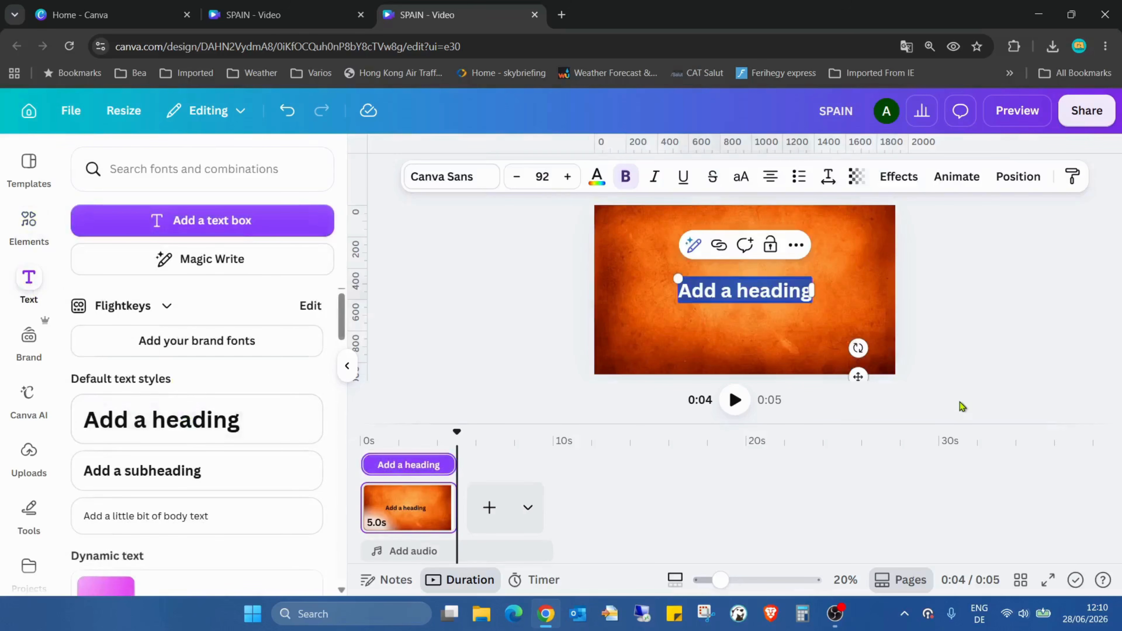
type("SPAIN")
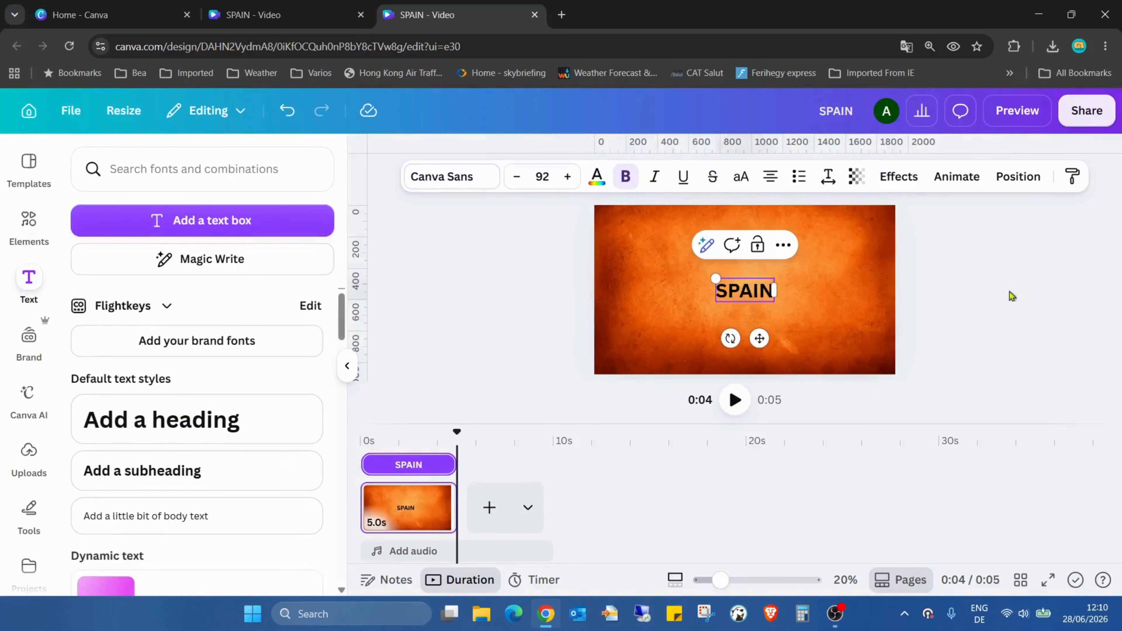
left_click_drag(775, 278, 877, 238)
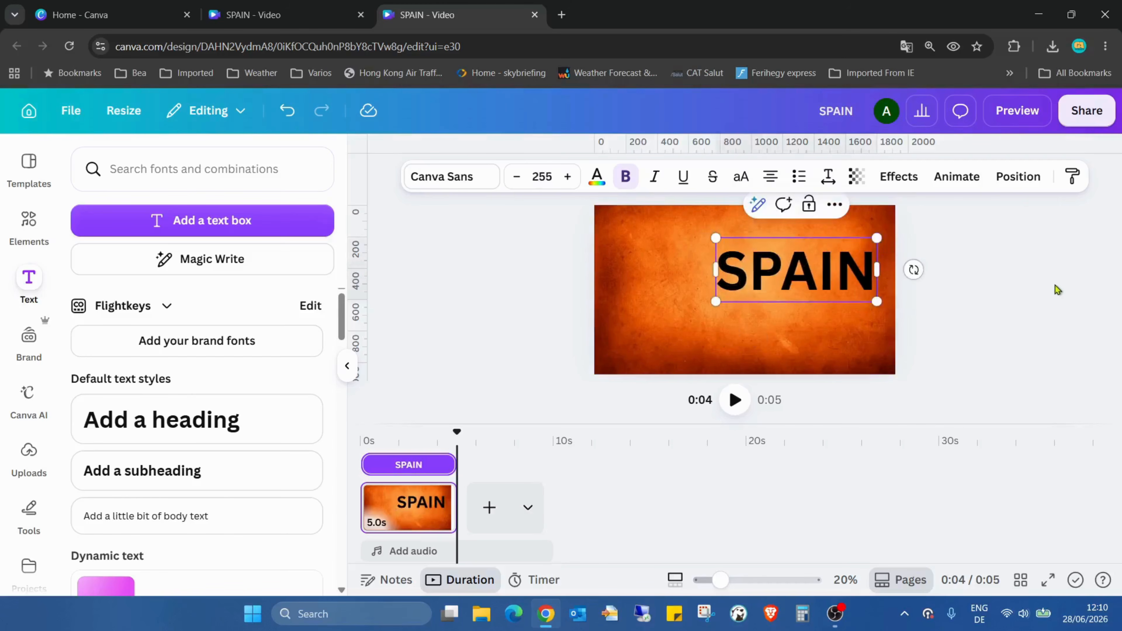
Try Lilita One on the SPAIN heading, and settle on the Bricolage Grotesque font.
left_click(595, 178)
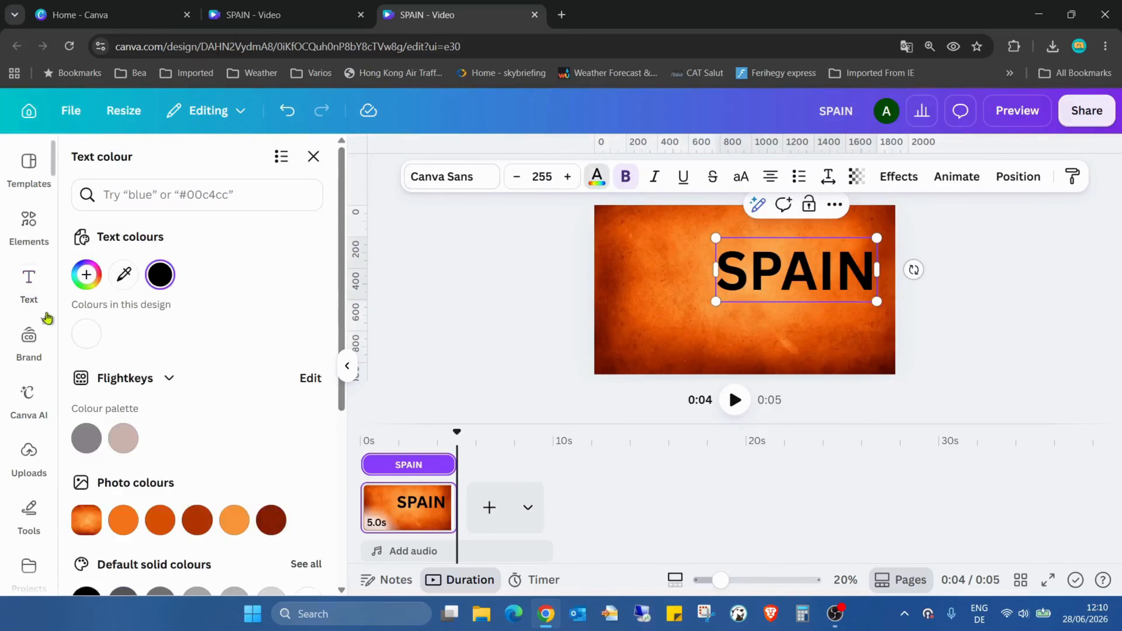
left_click(86, 334)
left_click(451, 177)
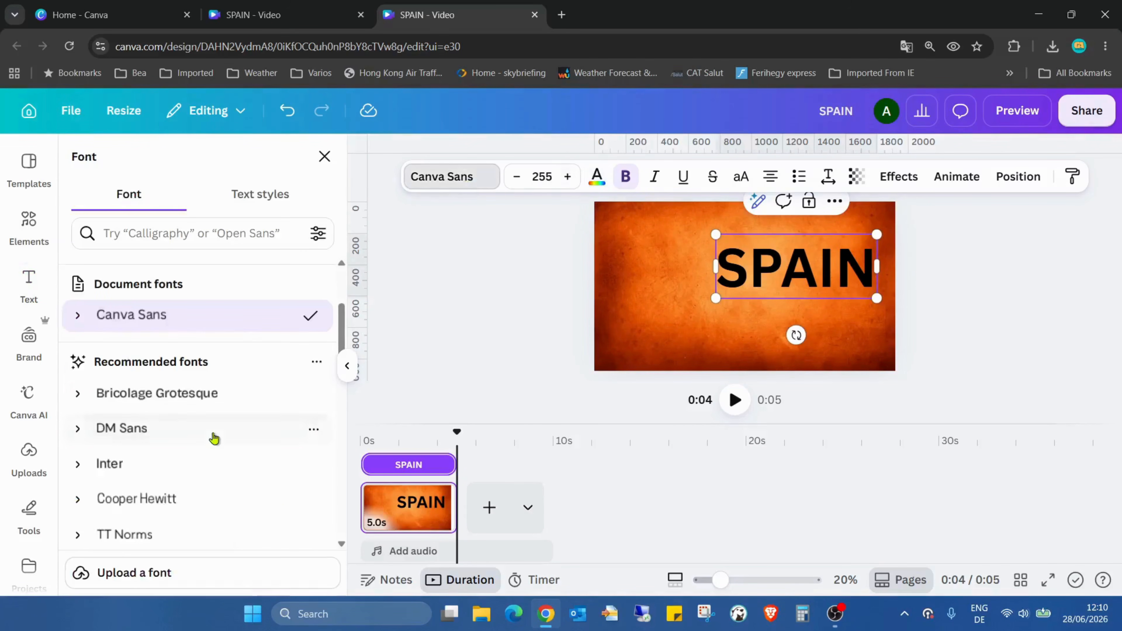
scroll(210, 310, "down", 5)
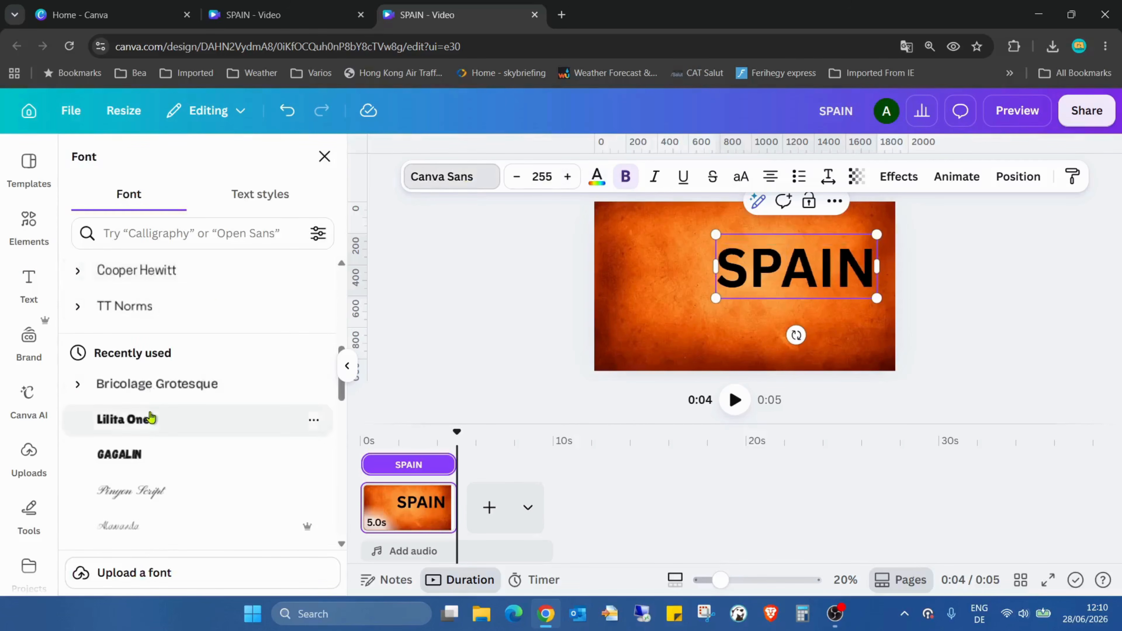
left_click(143, 420)
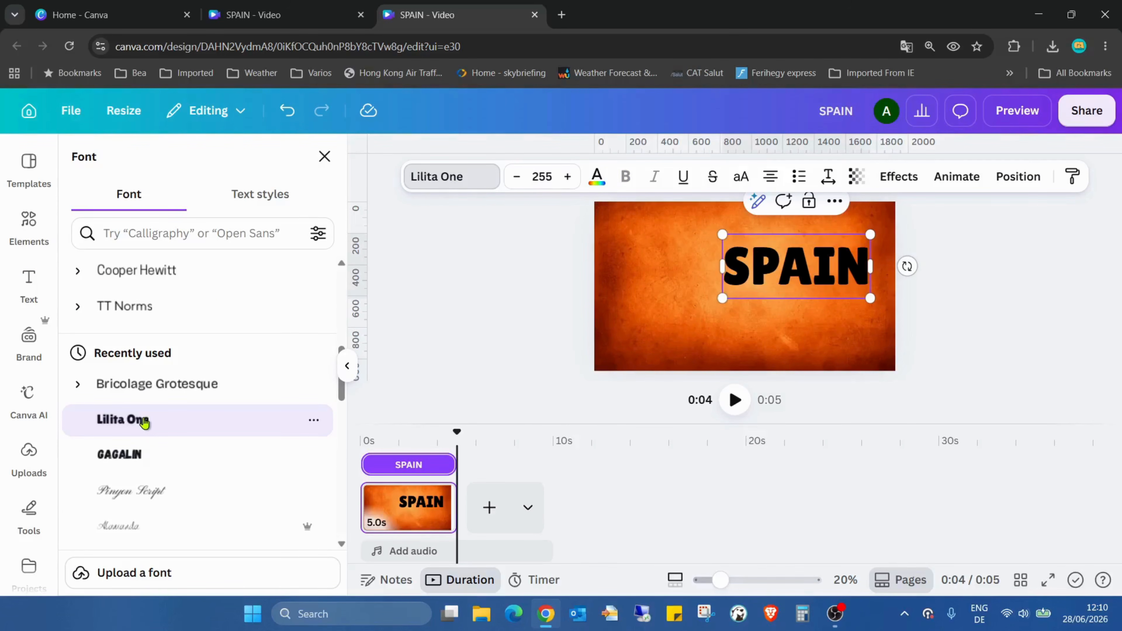
left_click(165, 382)
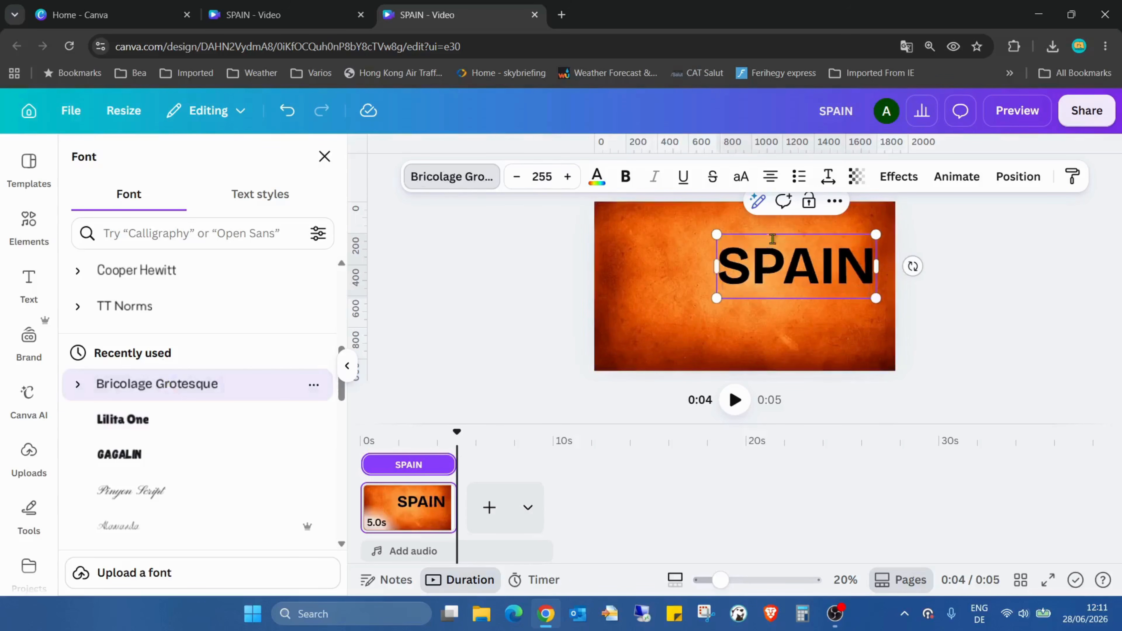
Change the colour of the SPAIN heading text to white.
double_click(770, 260)
left_click(596, 179)
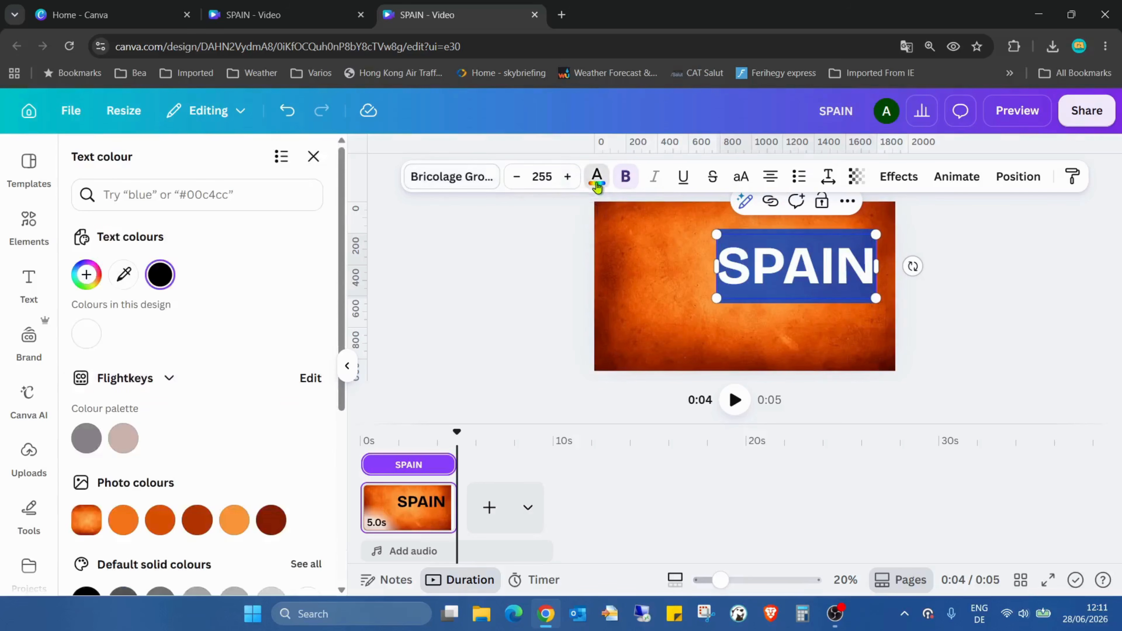
left_click(86, 334)
left_click(979, 310)
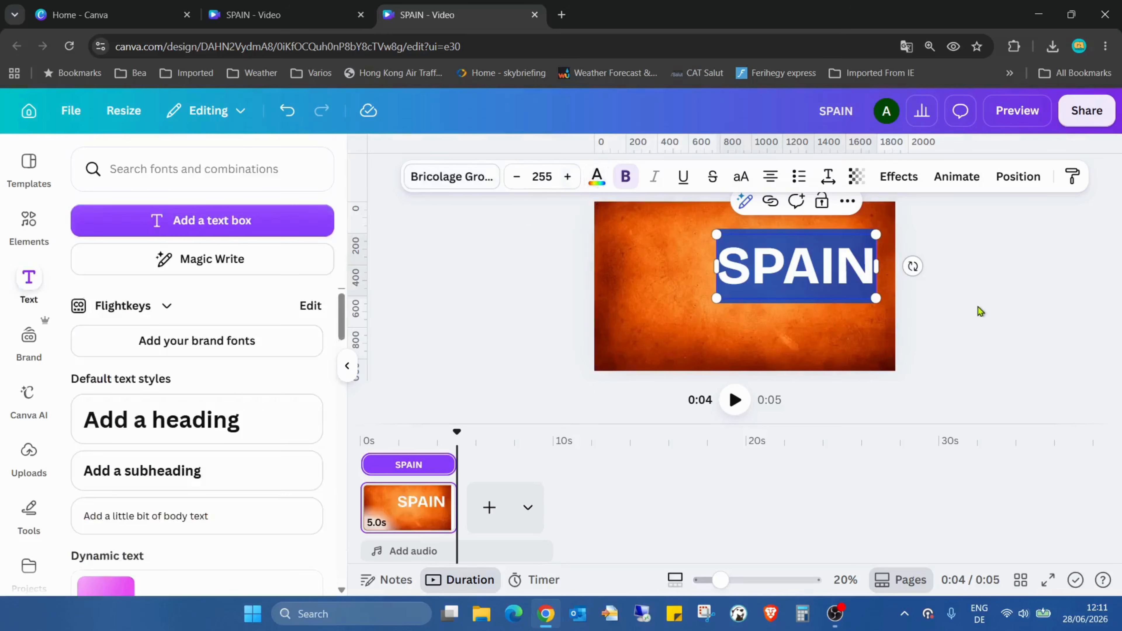
Enlarge the SPAIN heading to about font size 428 and centre it on the page.
left_click_drag(791, 283, 729, 299)
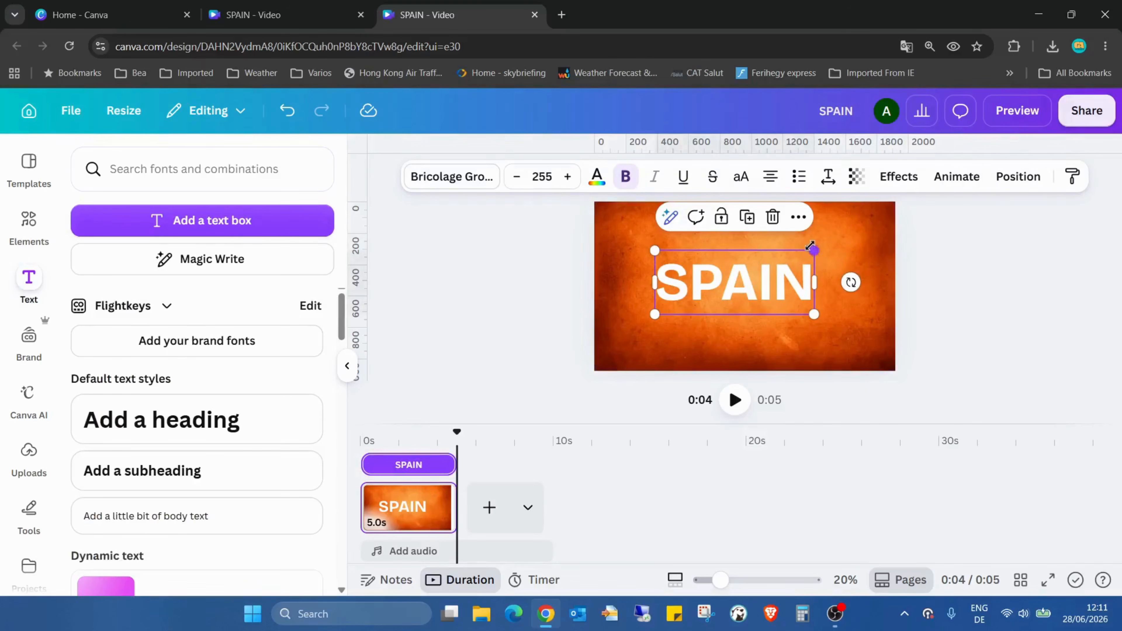
left_click_drag(814, 250, 980, 278)
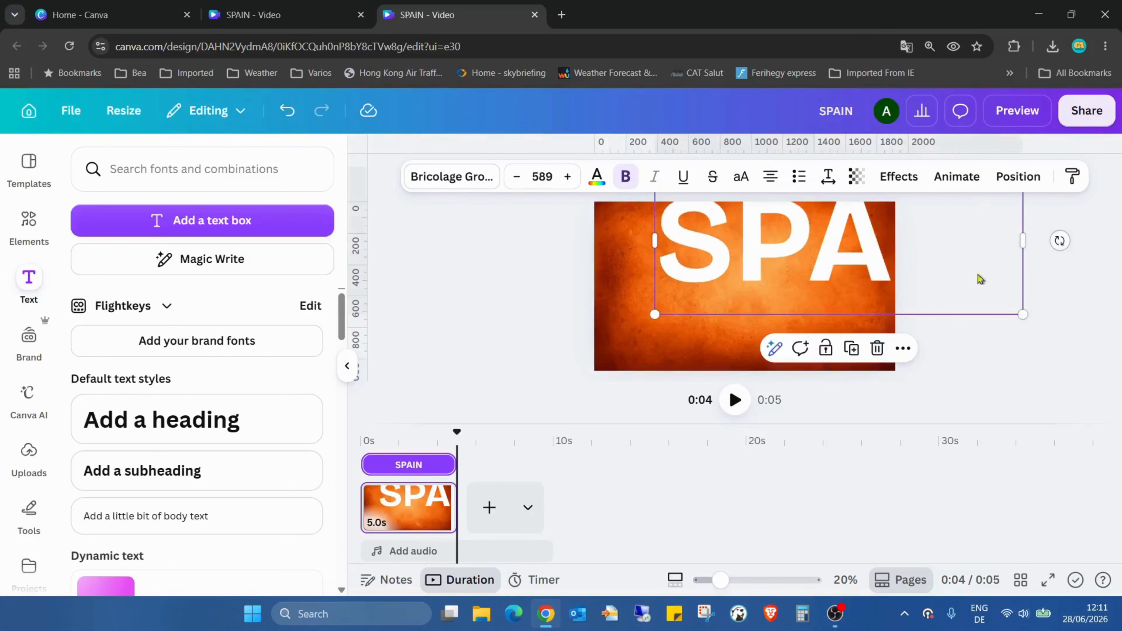
left_click_drag(1021, 312, 916, 270)
left_click_drag(853, 220, 814, 292)
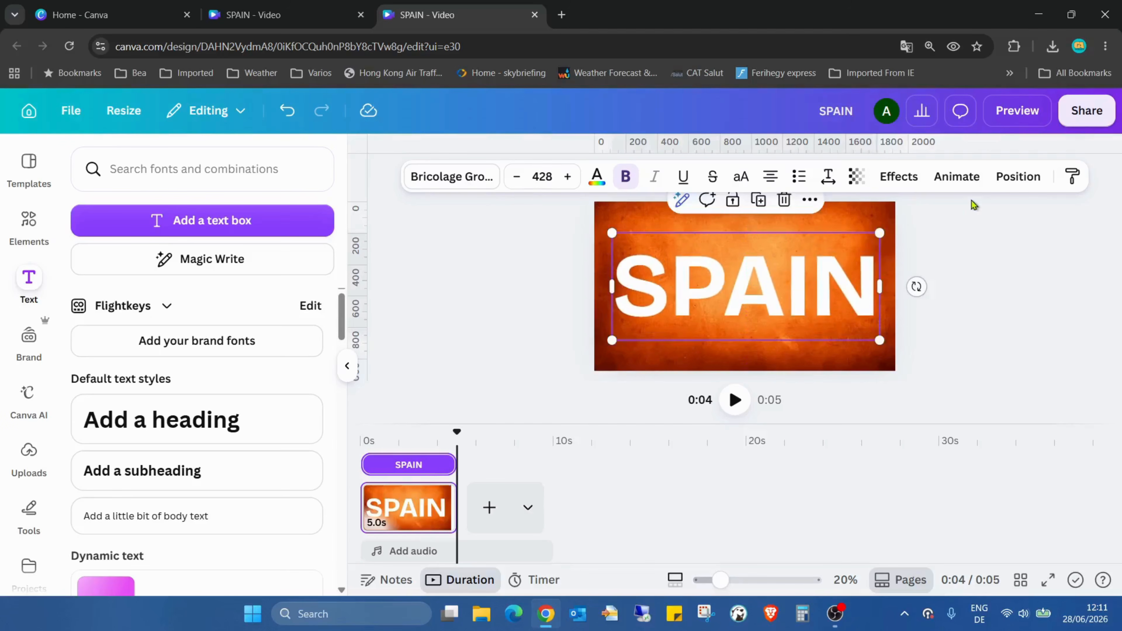
left_click(1014, 176)
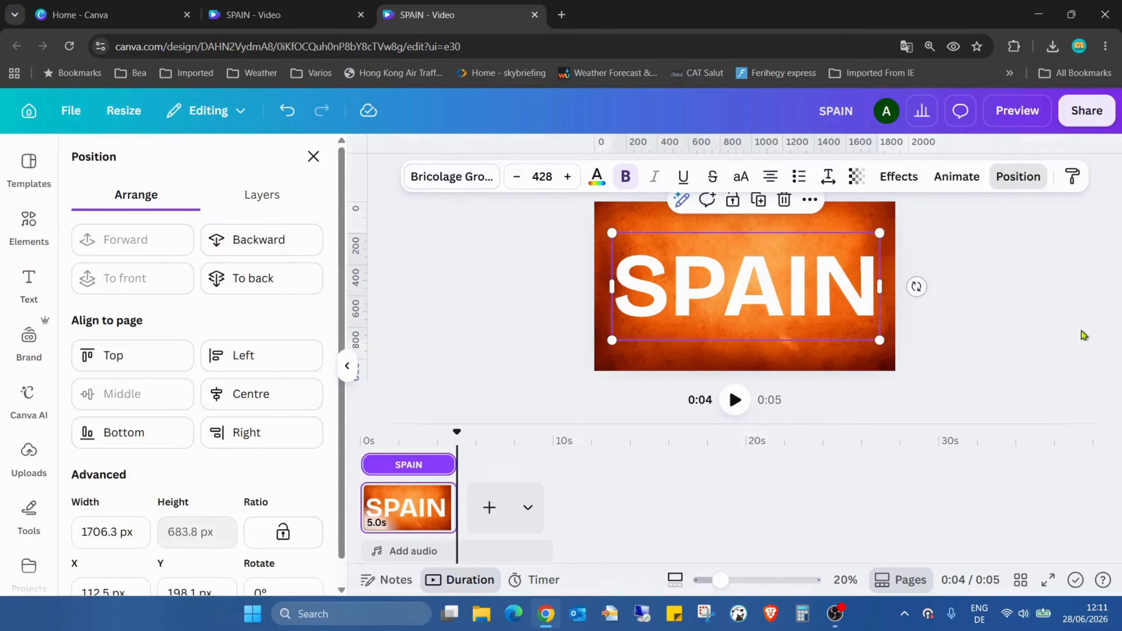
left_click(1089, 348)
Download the SPAIN title design as a PNG at size 3.125 (6000 × 3375 px).
left_click(1087, 111)
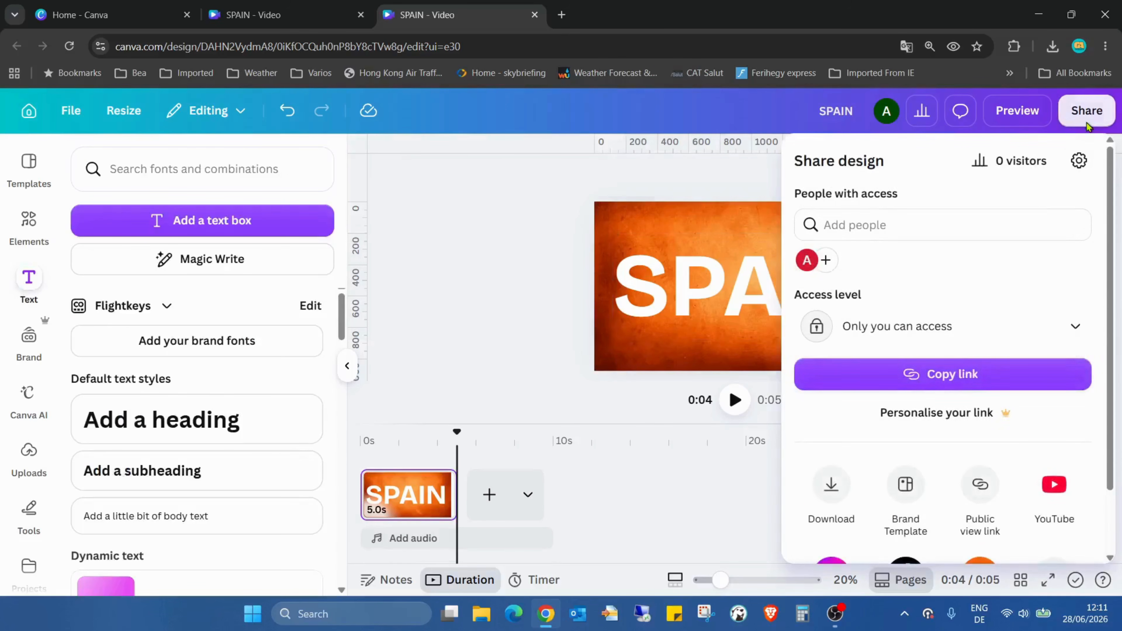
left_click(838, 492)
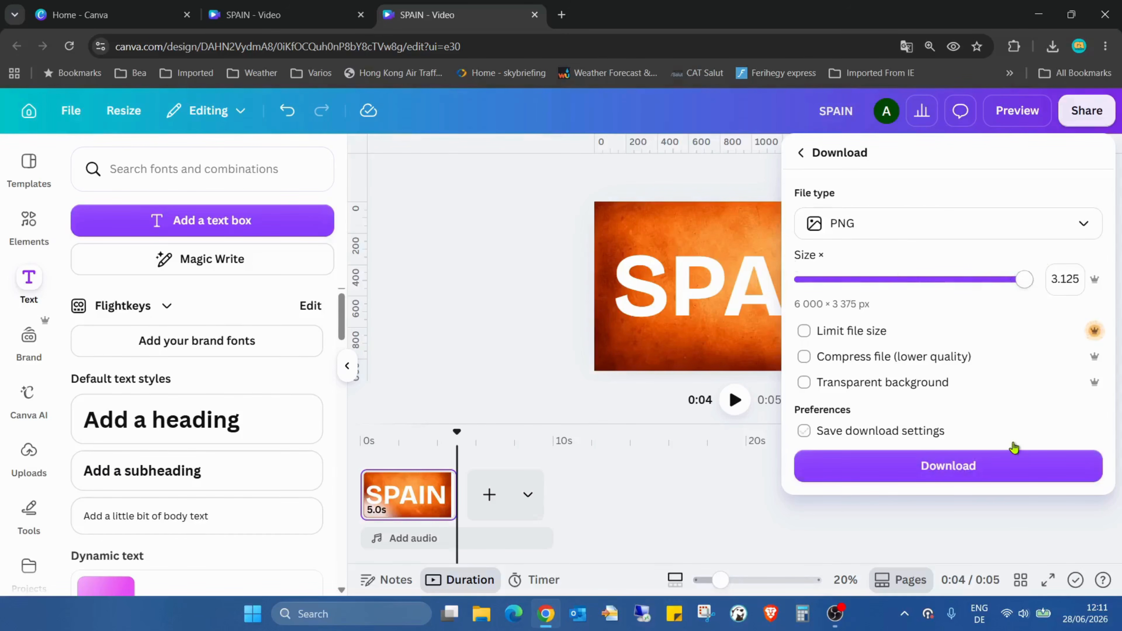
left_click(1023, 476)
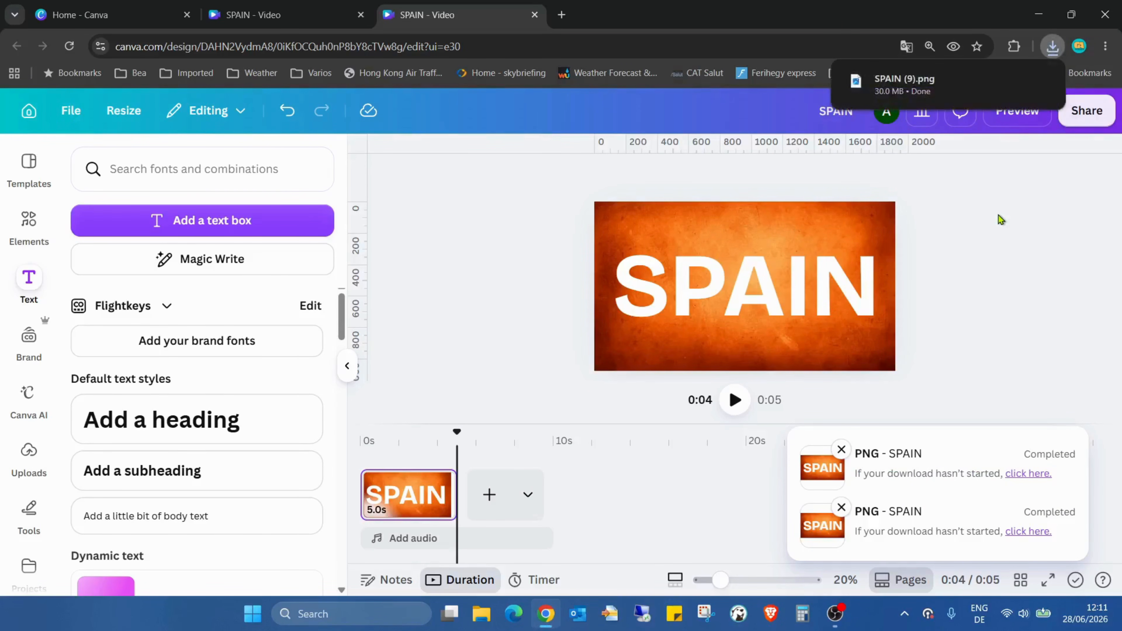
Clear the page and fill it with the recently used photo of the city plaza with the fountain.
left_click(834, 243)
key("Delete")
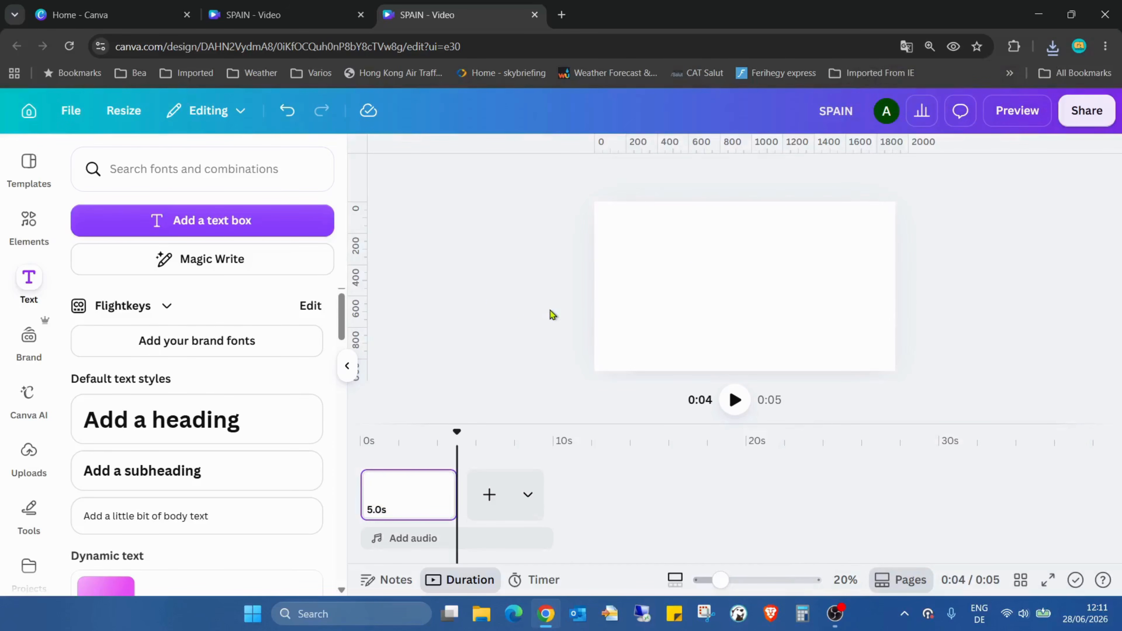
left_click(31, 223)
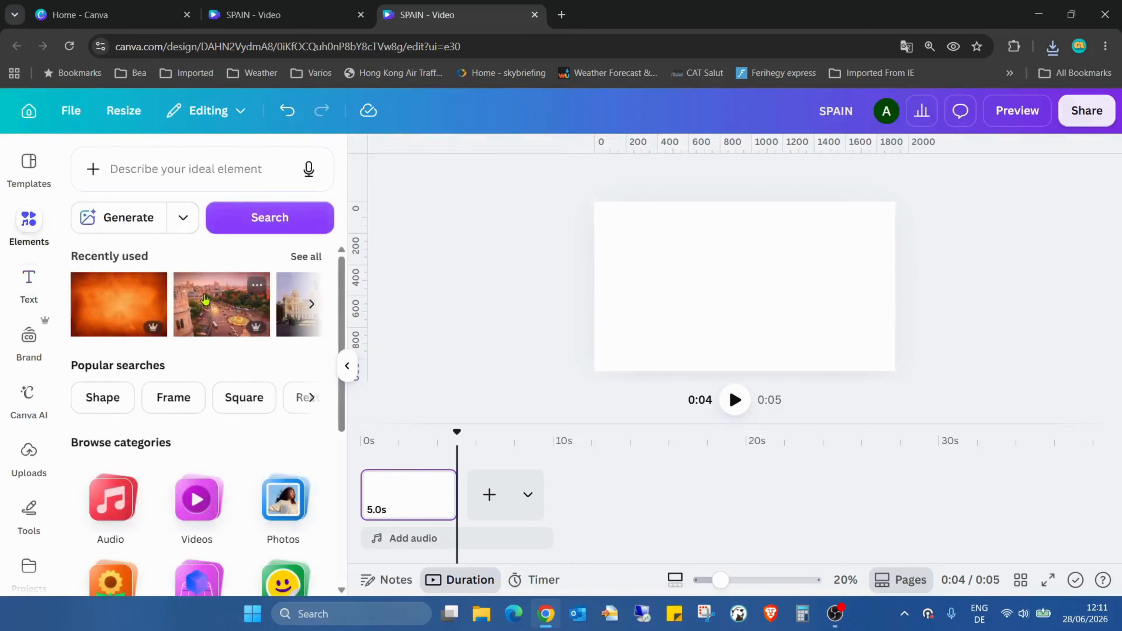
left_click(128, 304)
left_click_drag(776, 292, 728, 271)
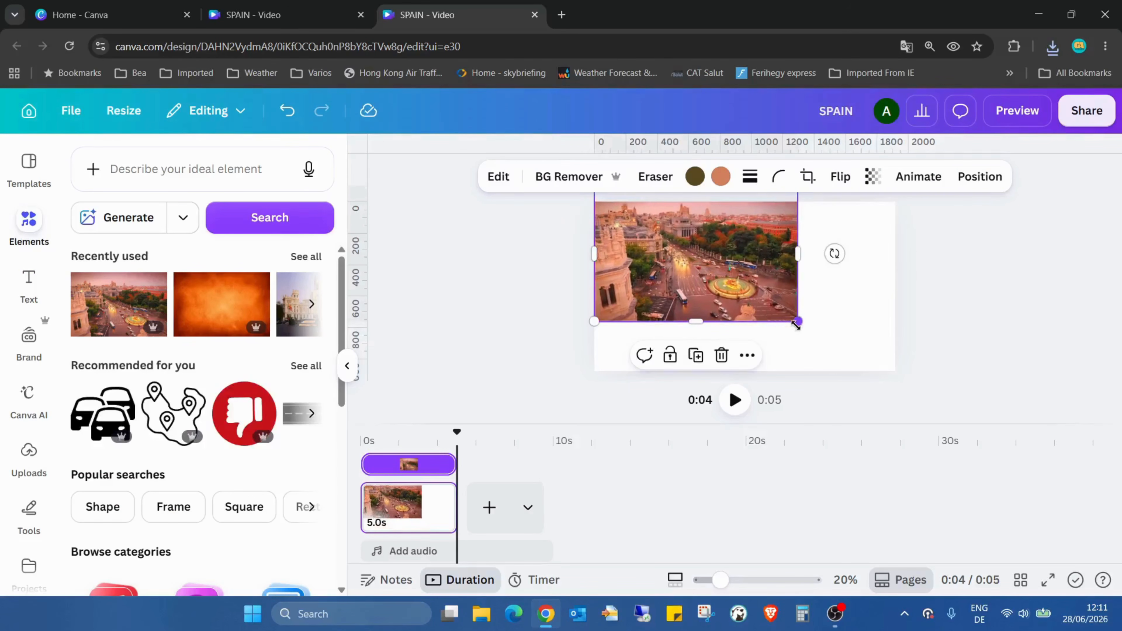
left_click_drag(796, 326, 896, 380)
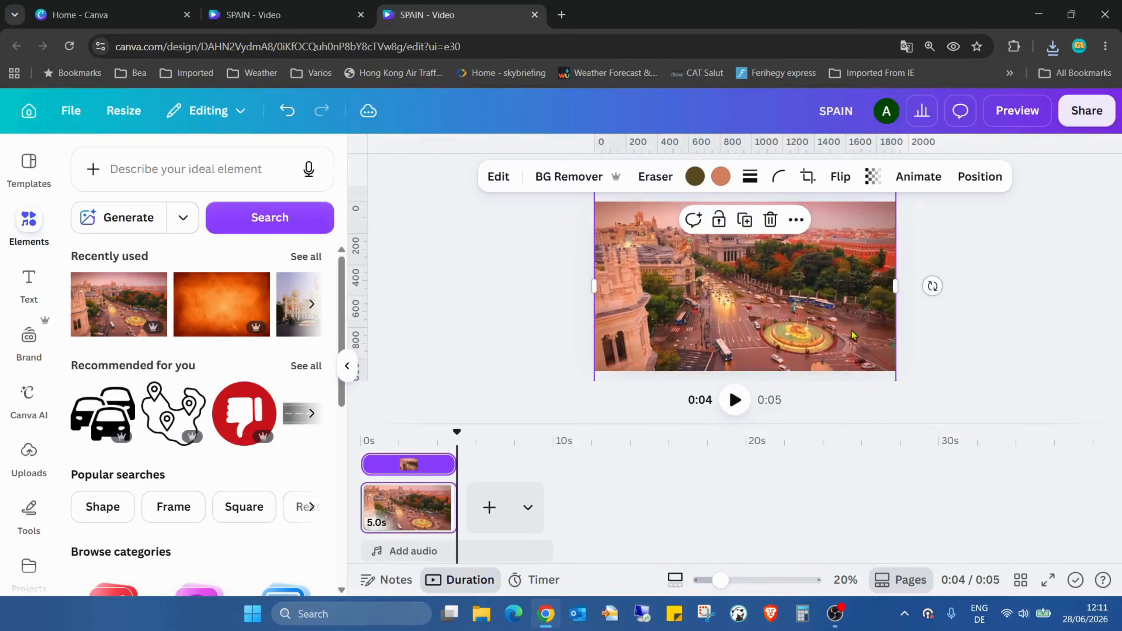
mouse_move(842, 320)
left_mouse_down()
mouse_move(842, 300)
mouse_move(844, 326)
left_mouse_up()
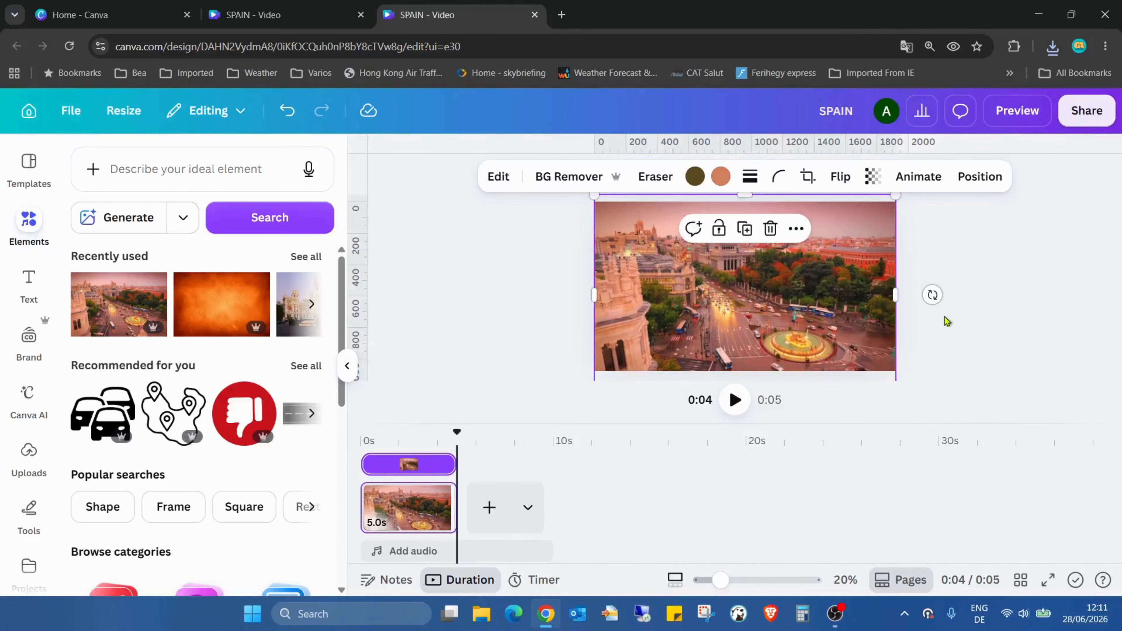
left_click(972, 319)
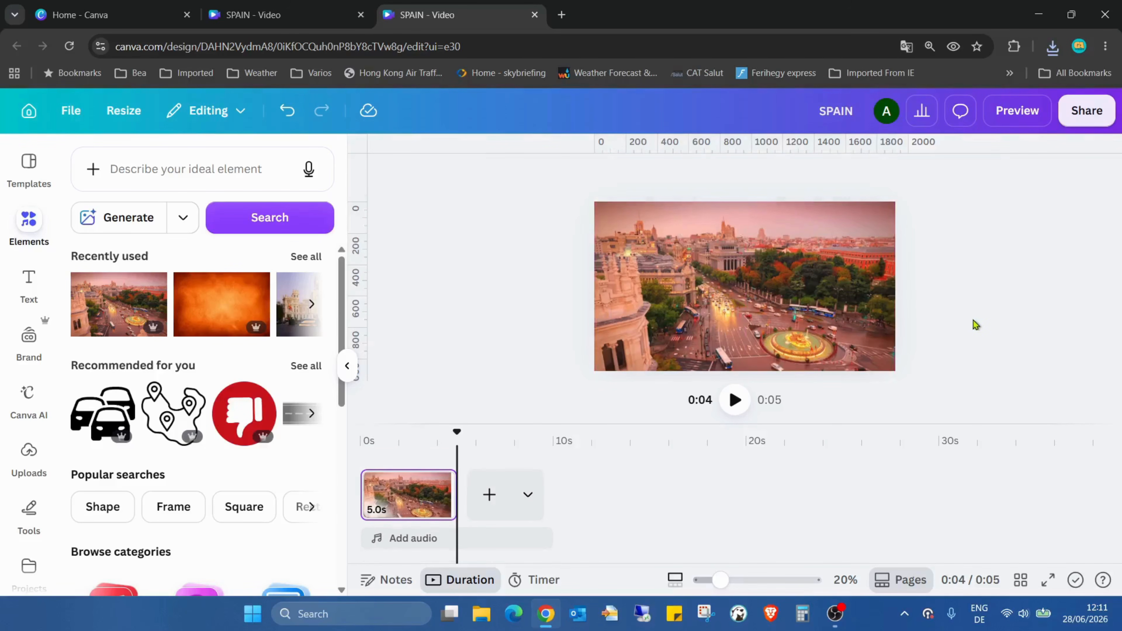
Insert the downloaded SPAIN (9).png over the city photo and scale it to cover the whole page.
left_click(1060, 44)
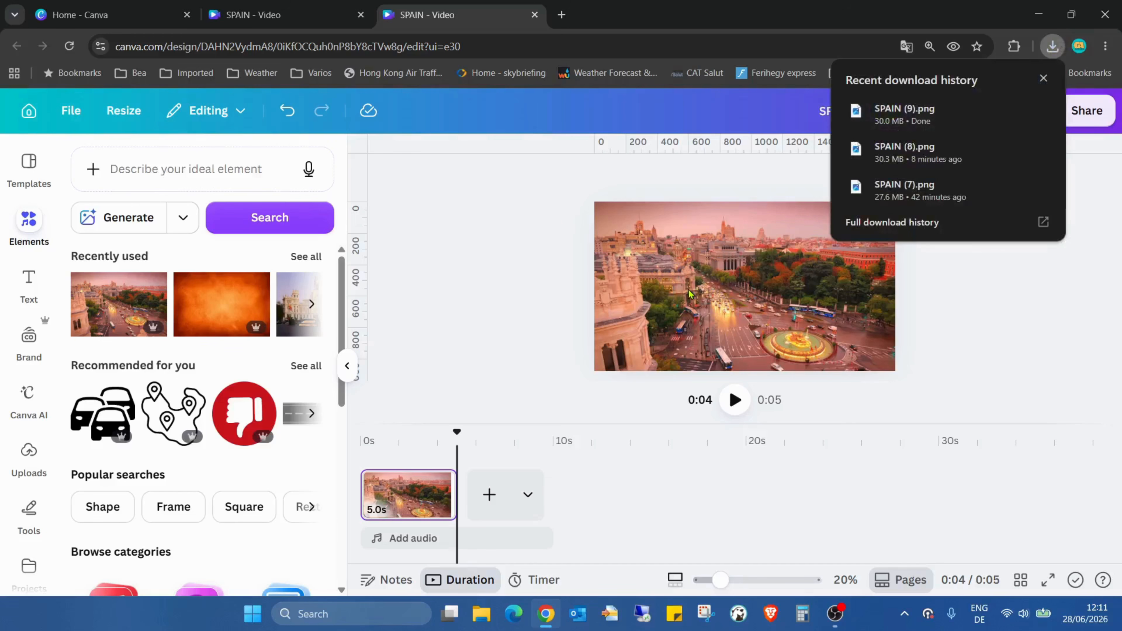
left_click_drag(753, 281, 712, 259)
left_click(998, 309)
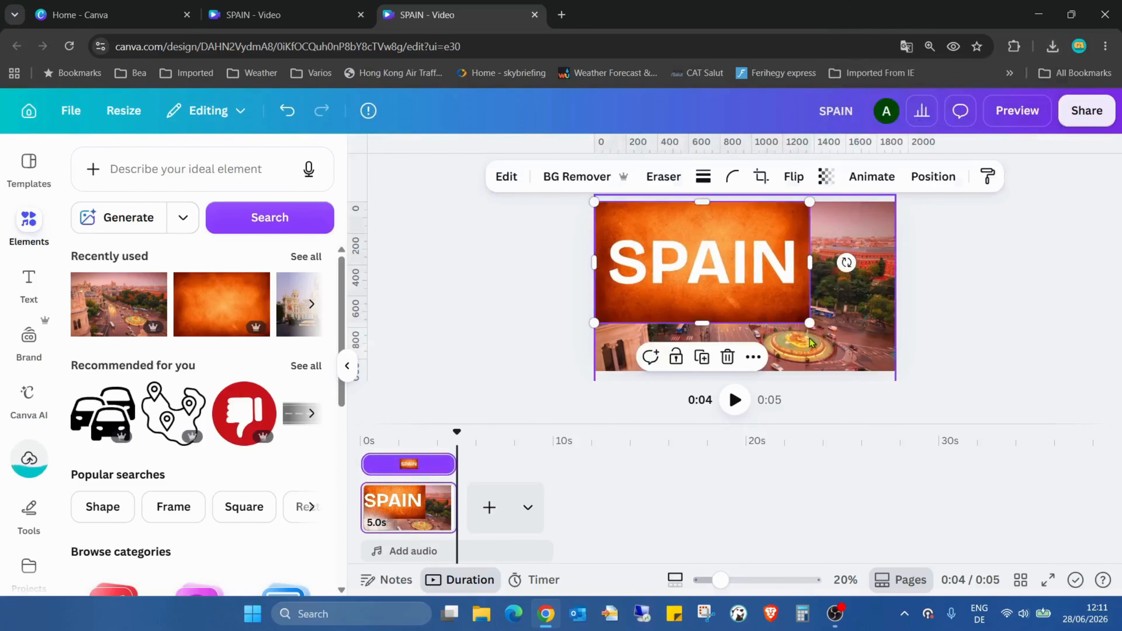
left_click_drag(808, 325, 892, 375)
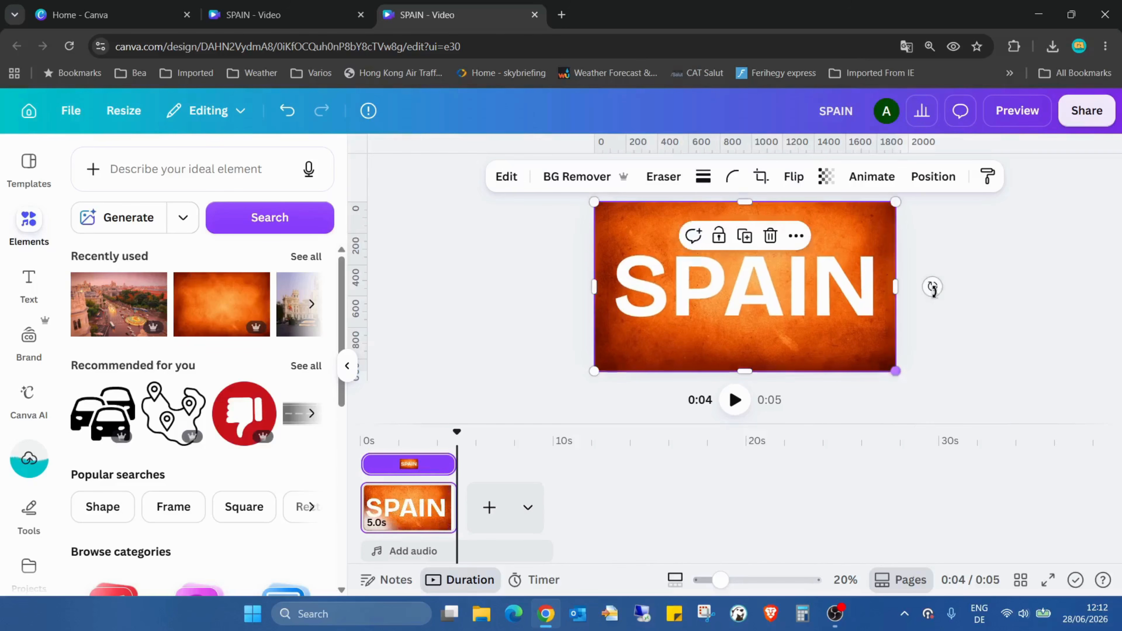
left_click(994, 336)
Duplicate the full-page SPAIN image and crop one copy to the lower half of the page.
left_click(772, 290)
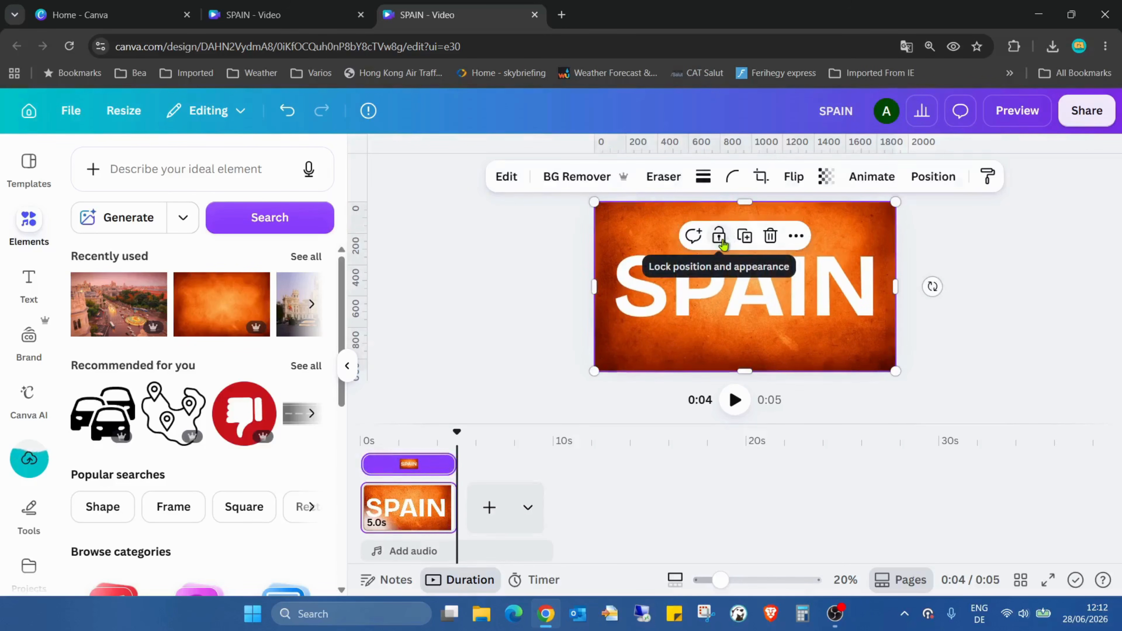
left_click(742, 243)
left_click(1002, 325)
mouse_move(846, 312)
left_mouse_down()
mouse_move(843, 291)
mouse_move(844, 308)
left_mouse_up()
left_click(985, 328)
left_click(823, 280)
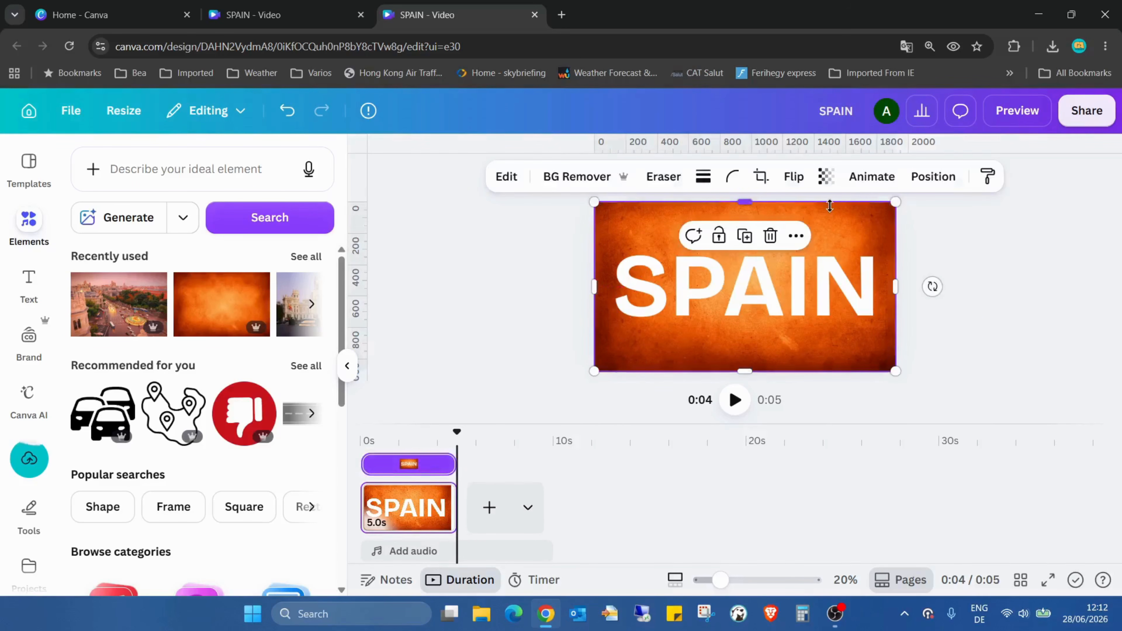
left_click_drag(829, 206, 841, 295)
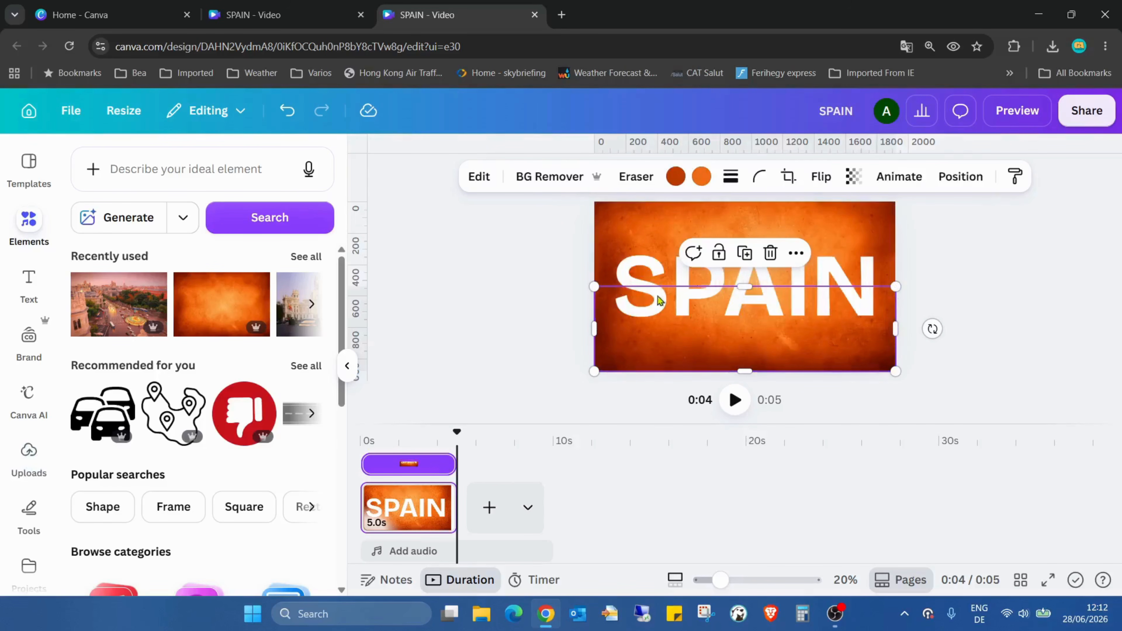
Reframe the other SPAIN image copy to the upper half of the page, and preview the design in full screen.
left_click_drag(773, 285, 773, 202)
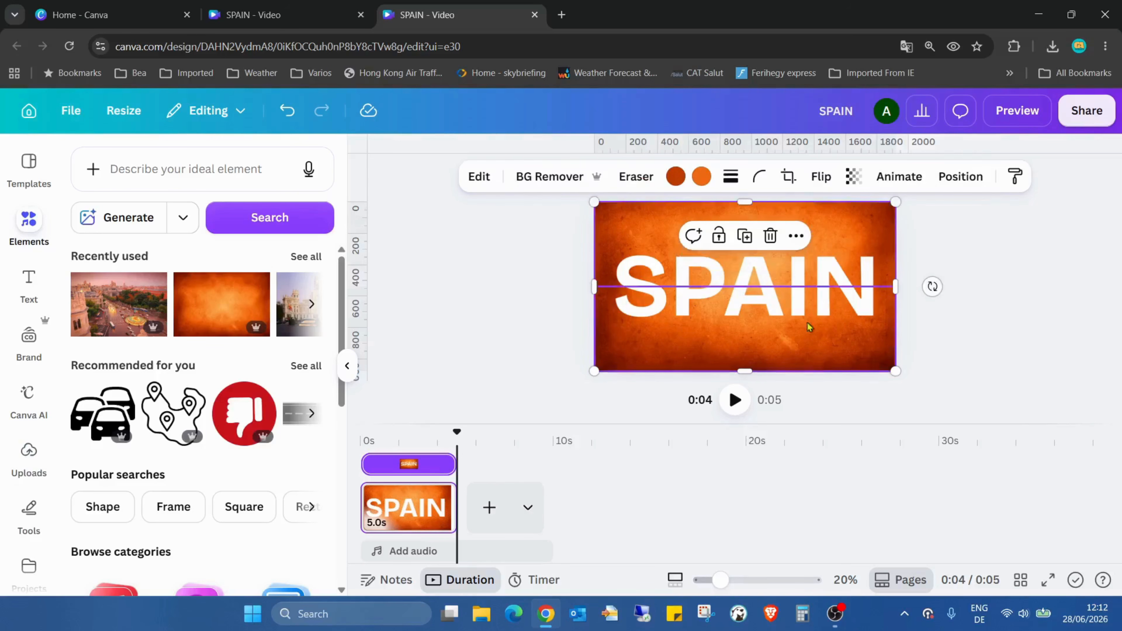
left_click_drag(744, 372, 745, 288)
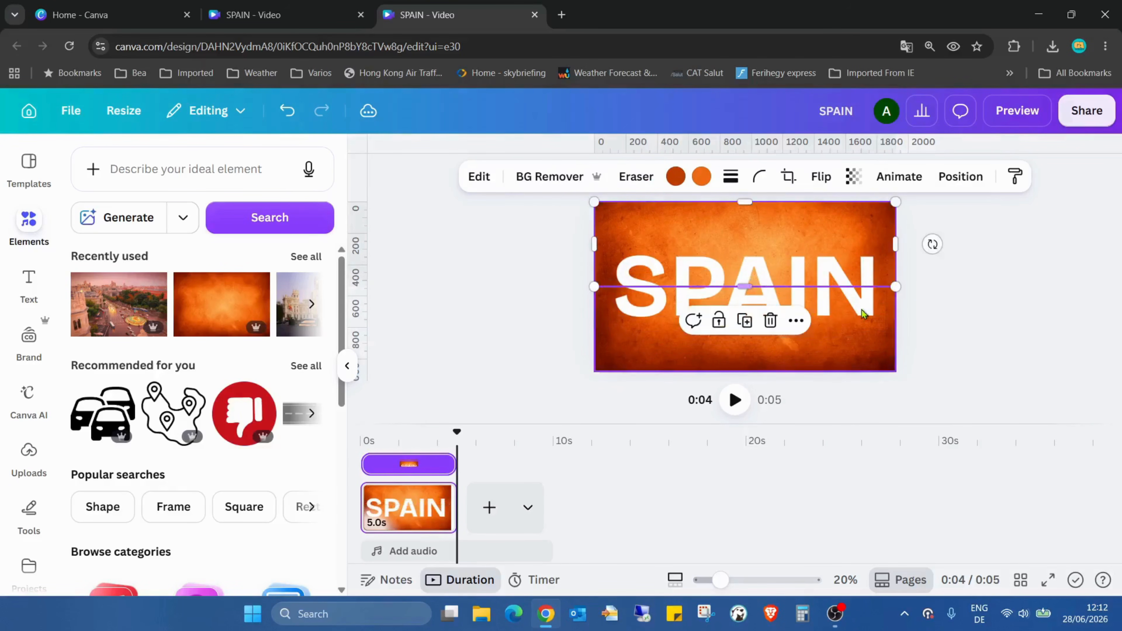
left_click(932, 314)
left_click(1048, 580)
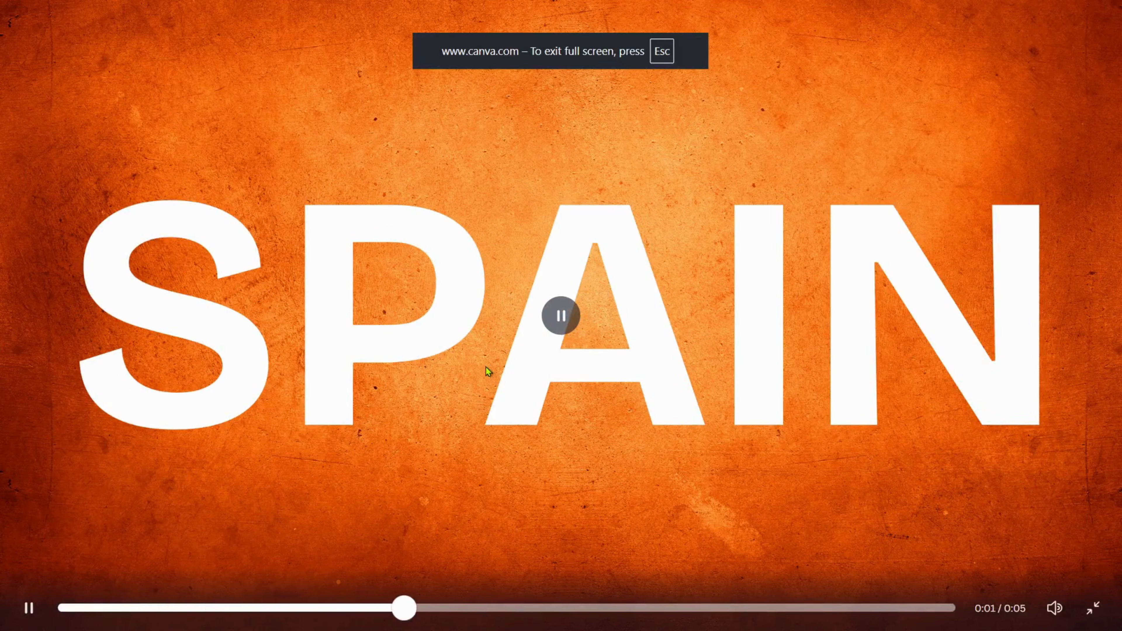
Leave the preview and move the upper SPAIN half up and the lower half down to expose a band of the city photo.
key("Escape")
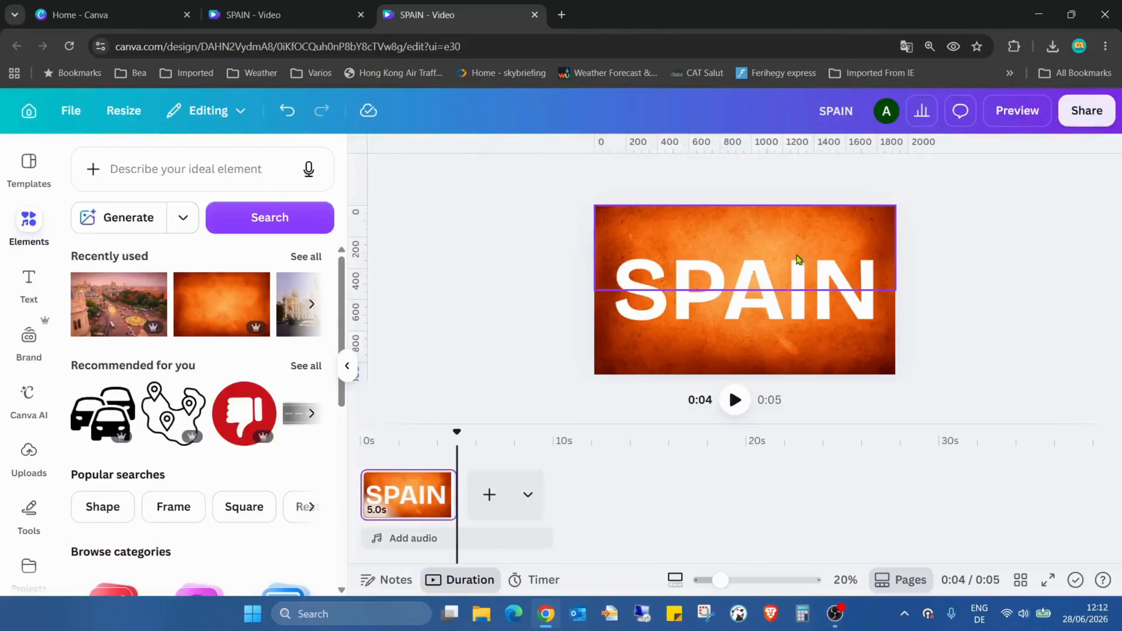
left_click_drag(800, 260, 799, 223)
left_click_drag(804, 329, 805, 362)
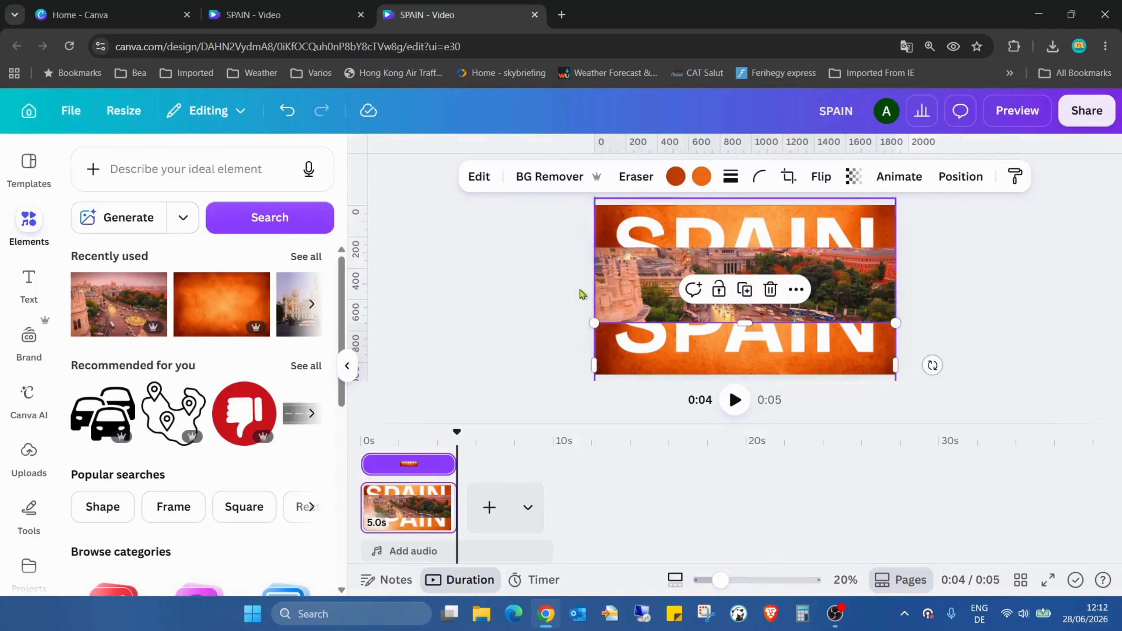
Add a square shape, move it near the page's upper-left corner, and narrow it into a slim vertical rectangle.
left_click(649, 286)
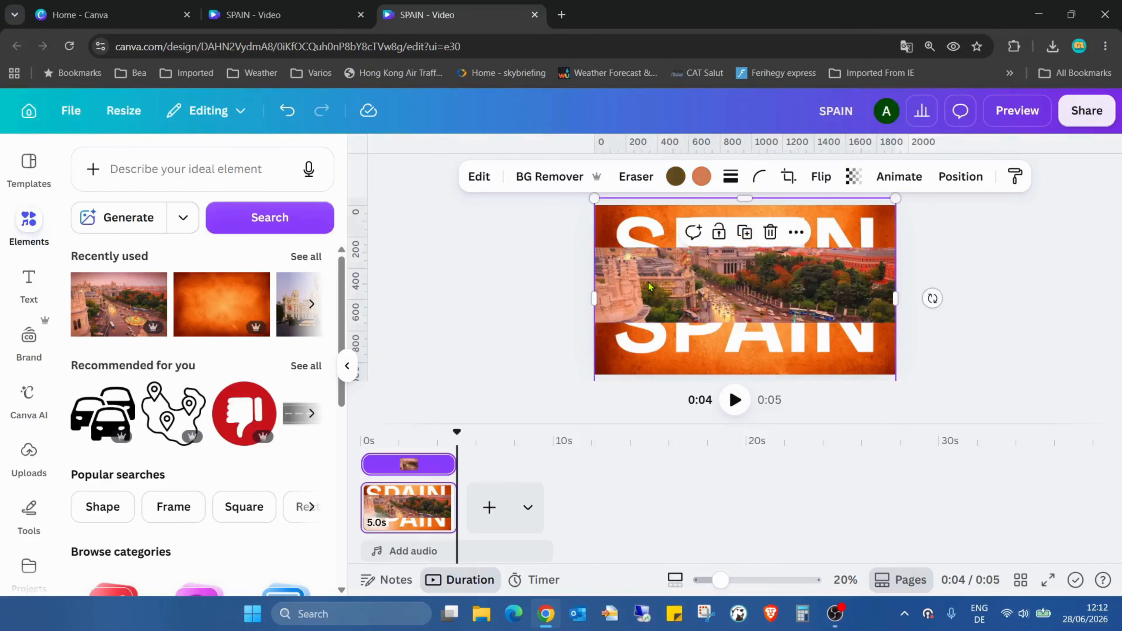
key("r")
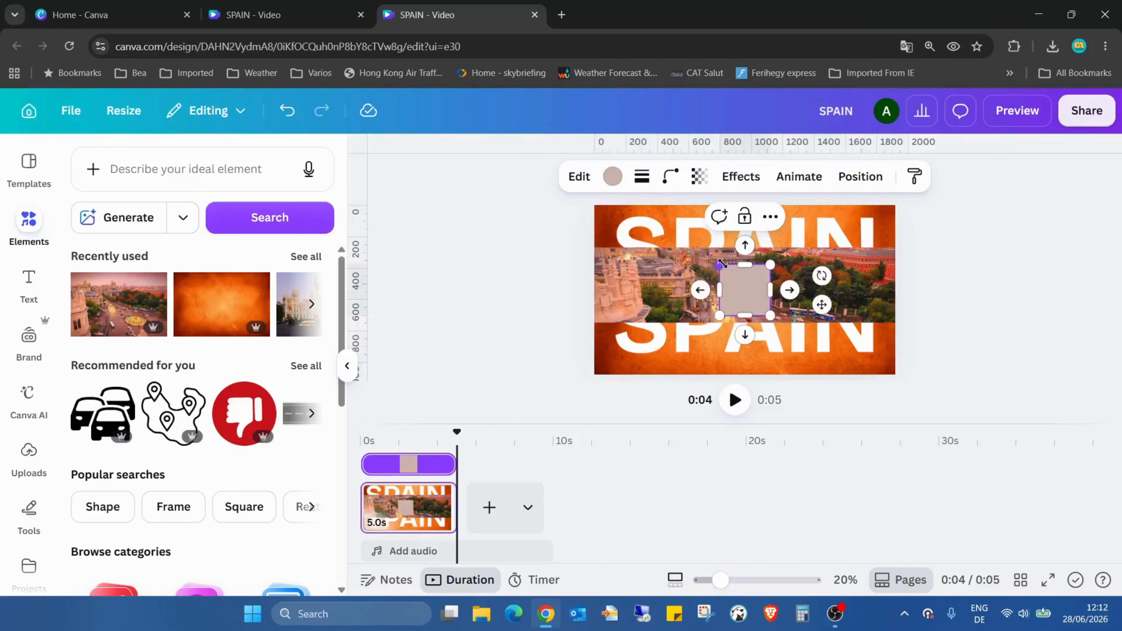
left_click(994, 311)
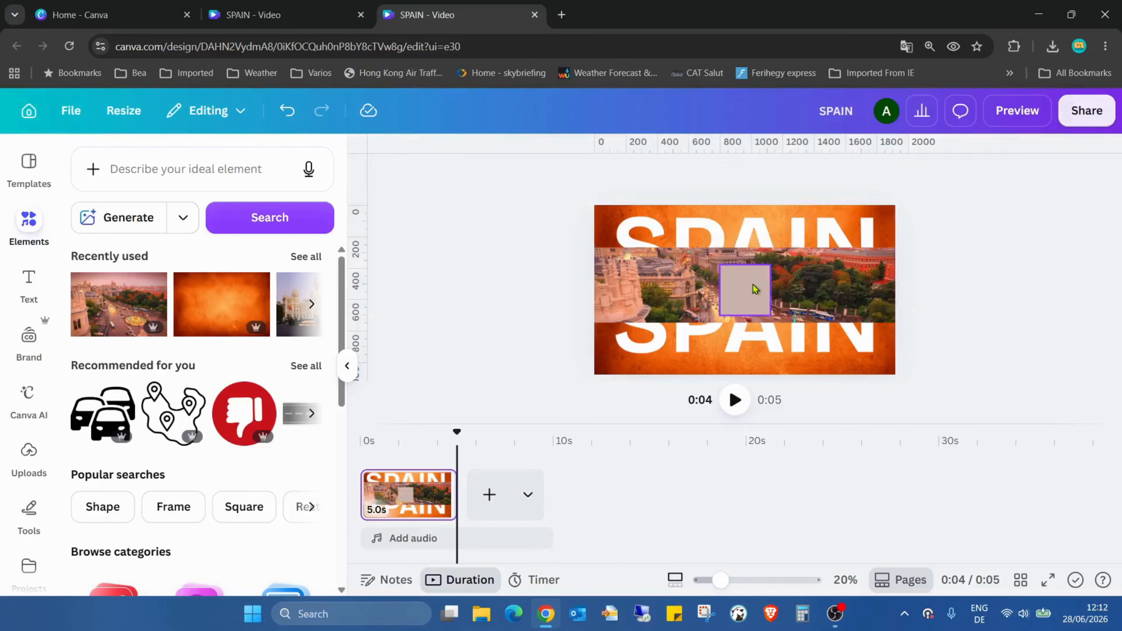
left_click_drag(750, 283, 629, 242)
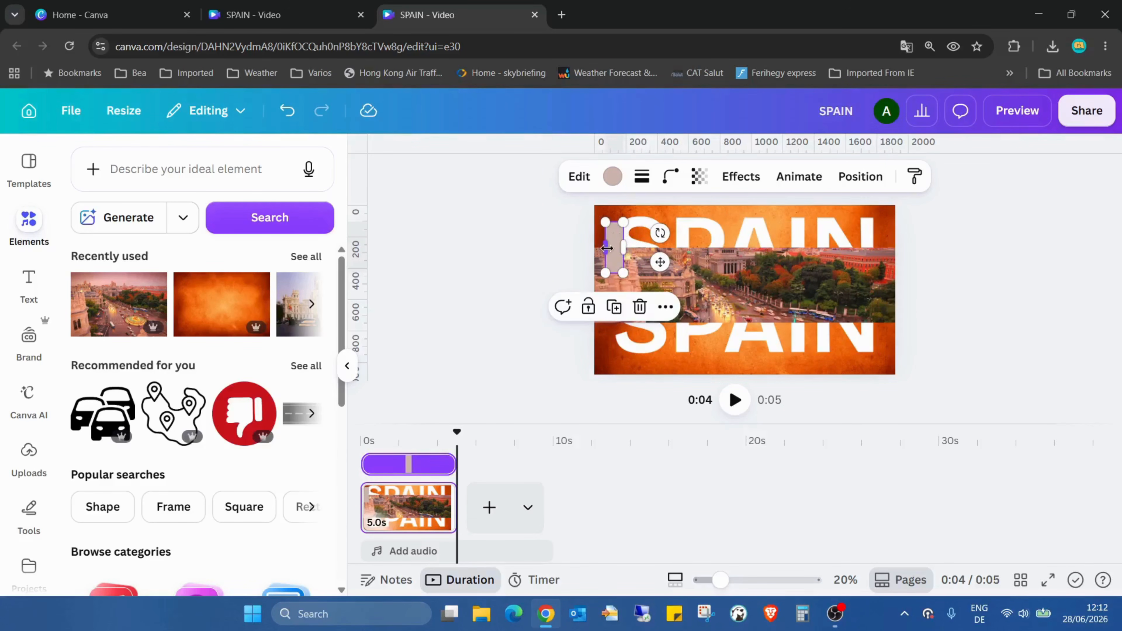
left_click(589, 248)
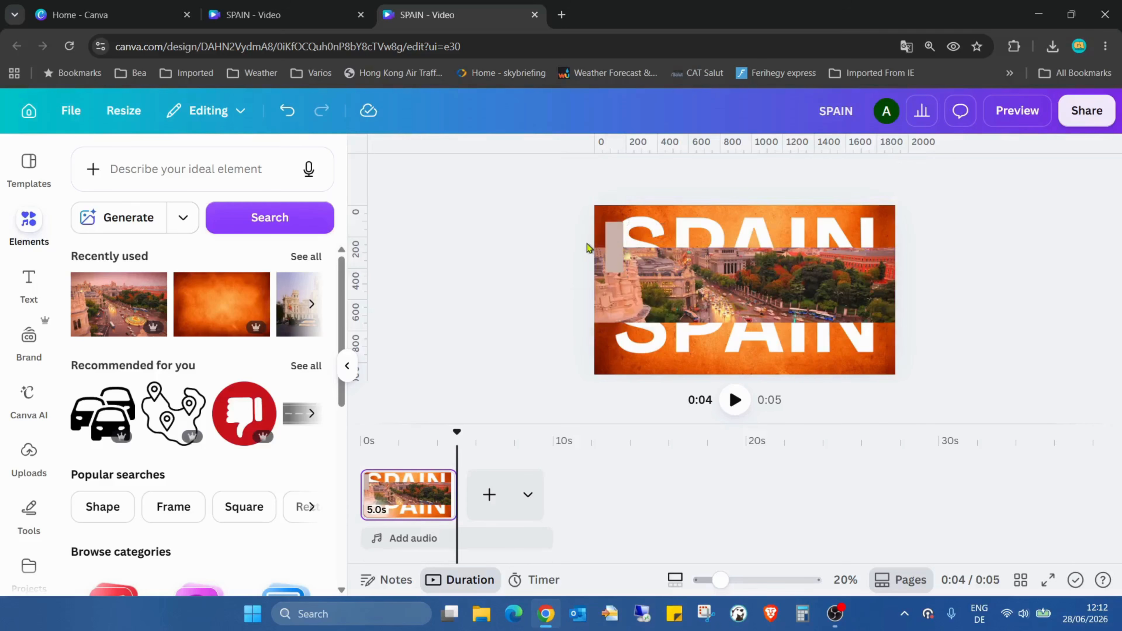
Reposition the slim rectangle across the lower edge of the upper SPAIN half and set its fill to no colour.
left_click(612, 242)
left_click(556, 269)
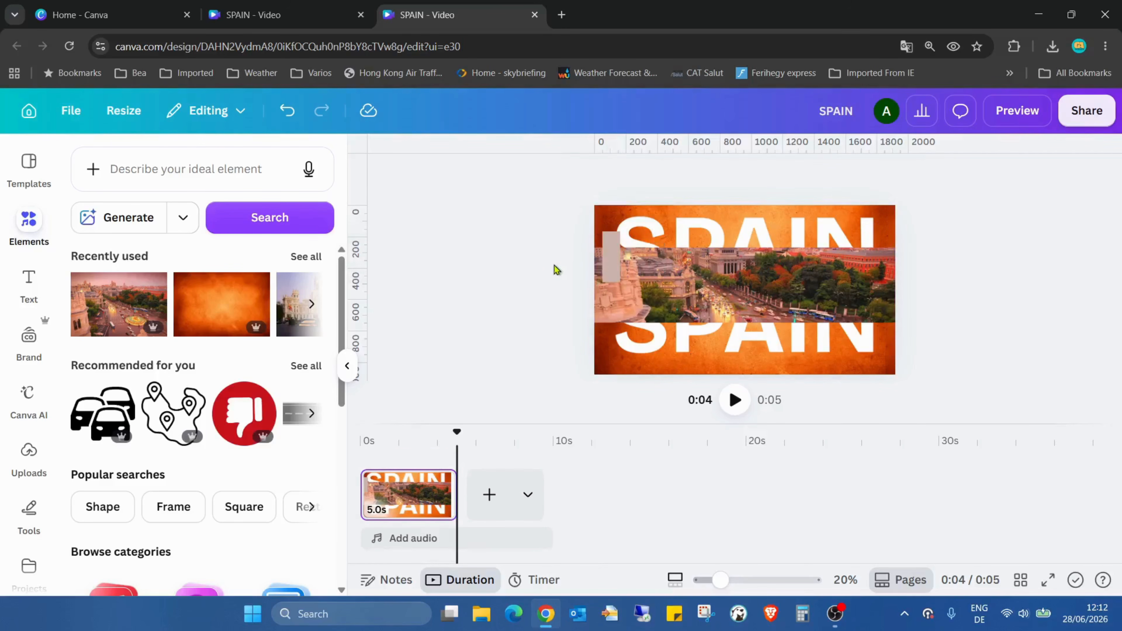
left_click(618, 263)
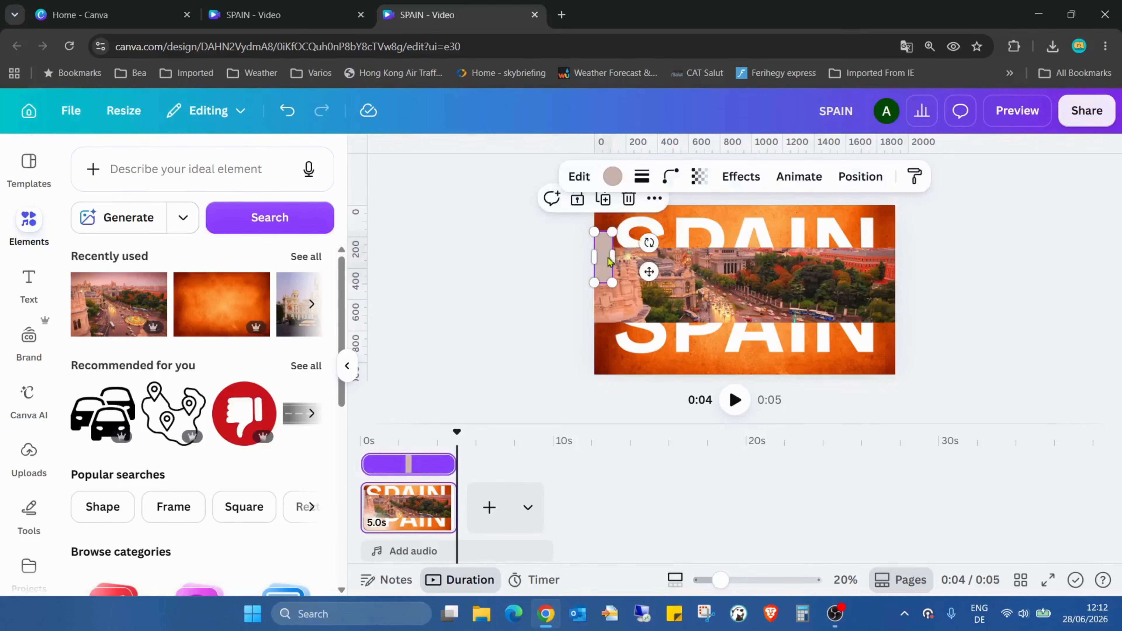
left_click(1011, 279)
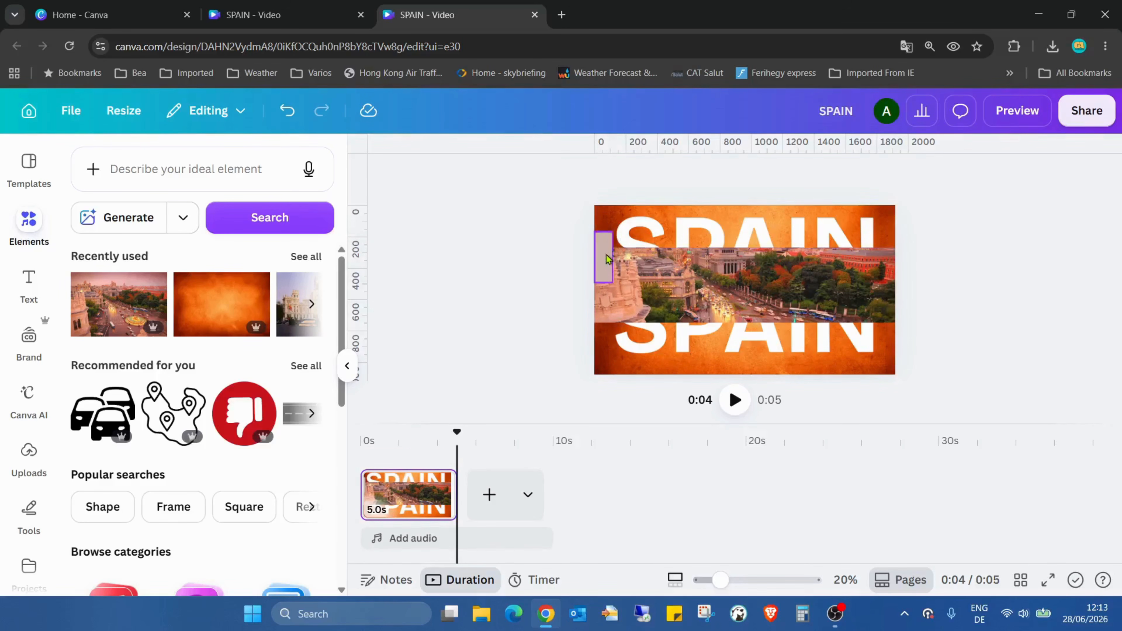
left_click_drag(604, 253, 621, 253)
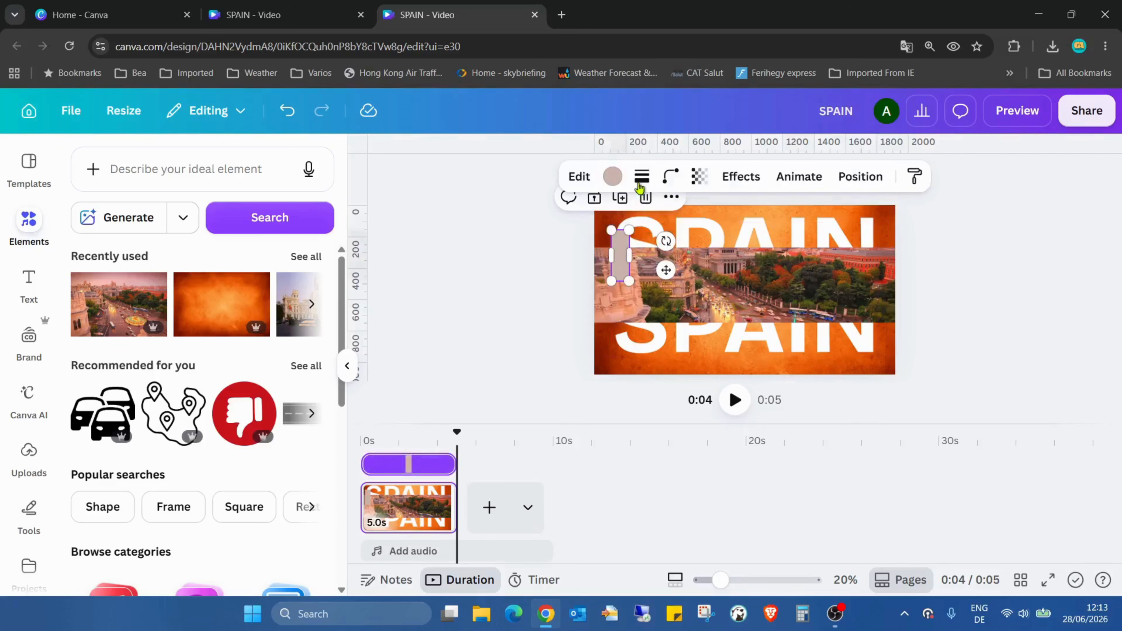
left_click(611, 178)
left_click(160, 274)
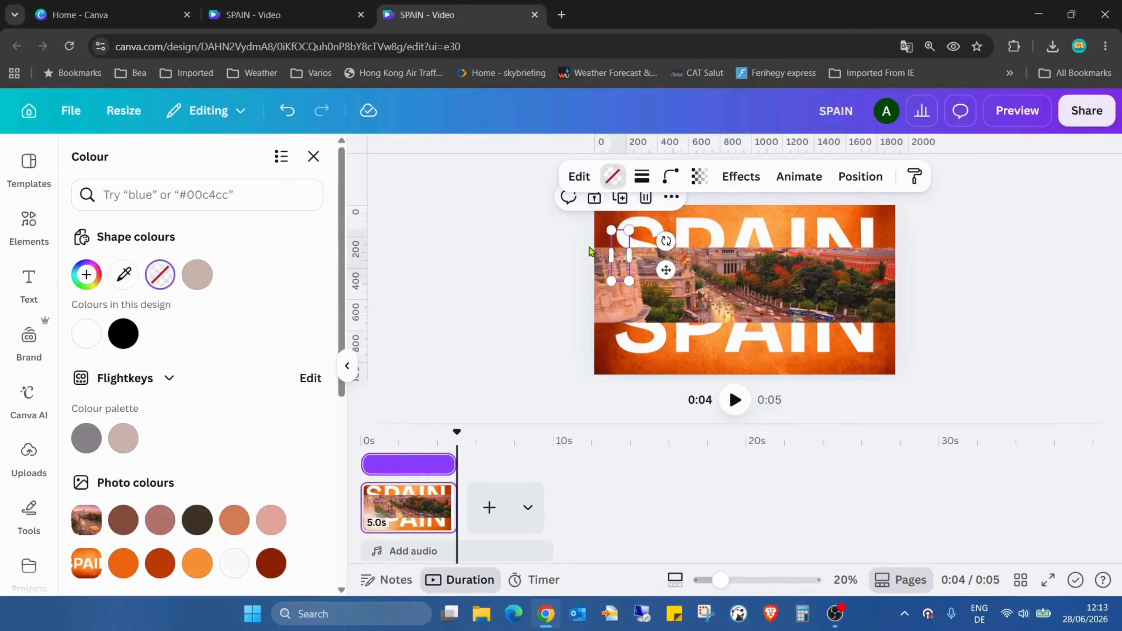
left_click(926, 298)
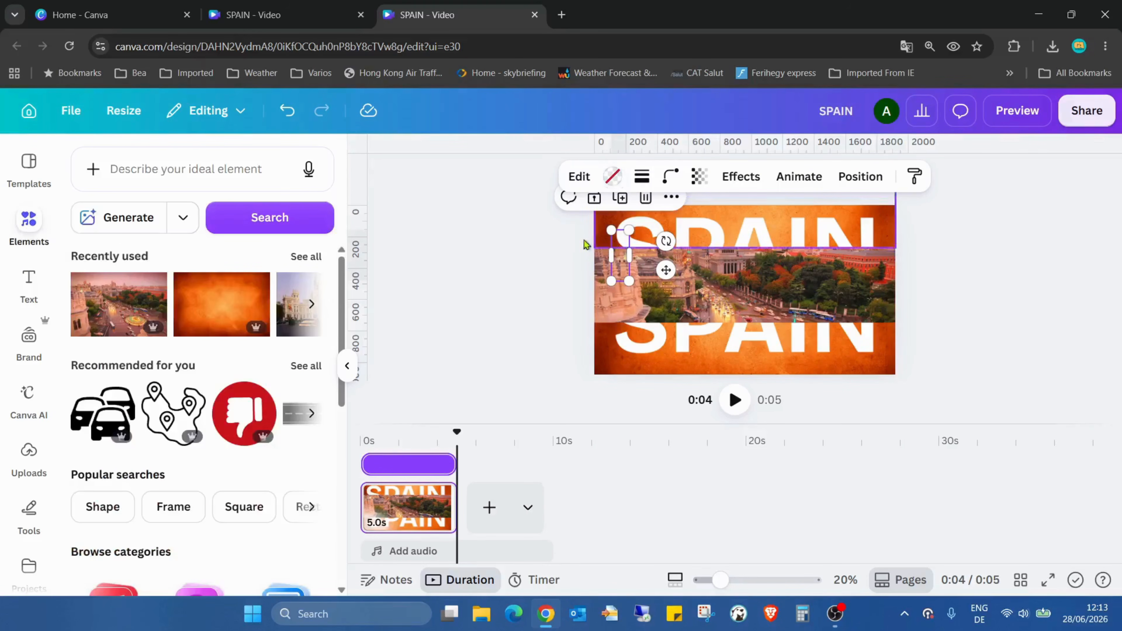
Duplicate the transparent rectangle, place the copy across the lower SPAIN half's top edge near the letter N, and group it with that half.
left_click(620, 200)
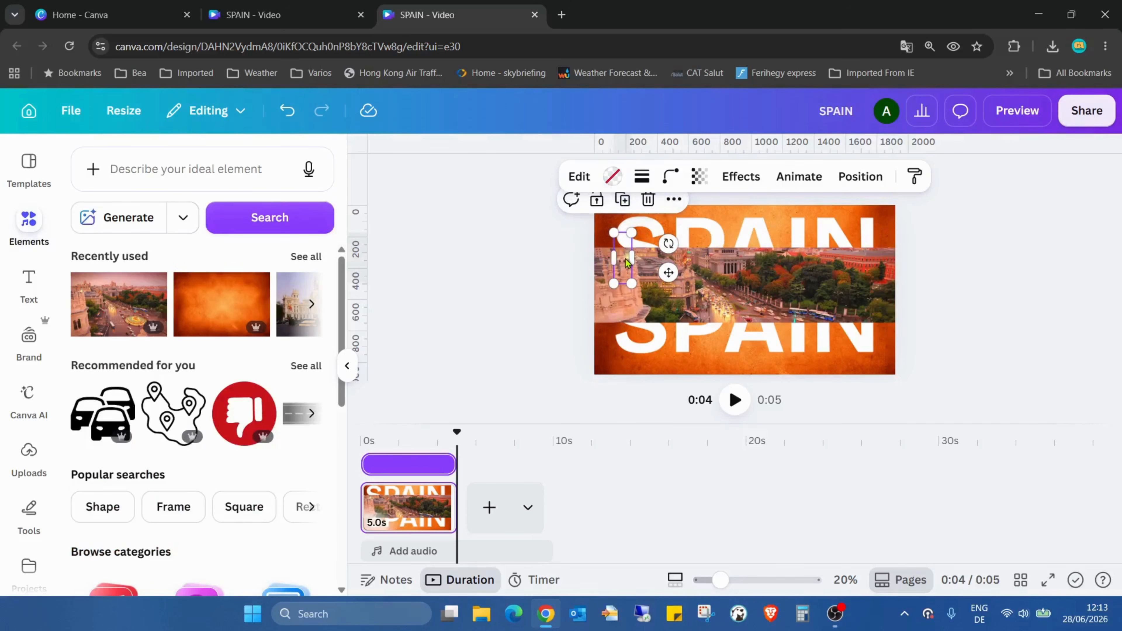
left_click_drag(627, 262, 871, 316)
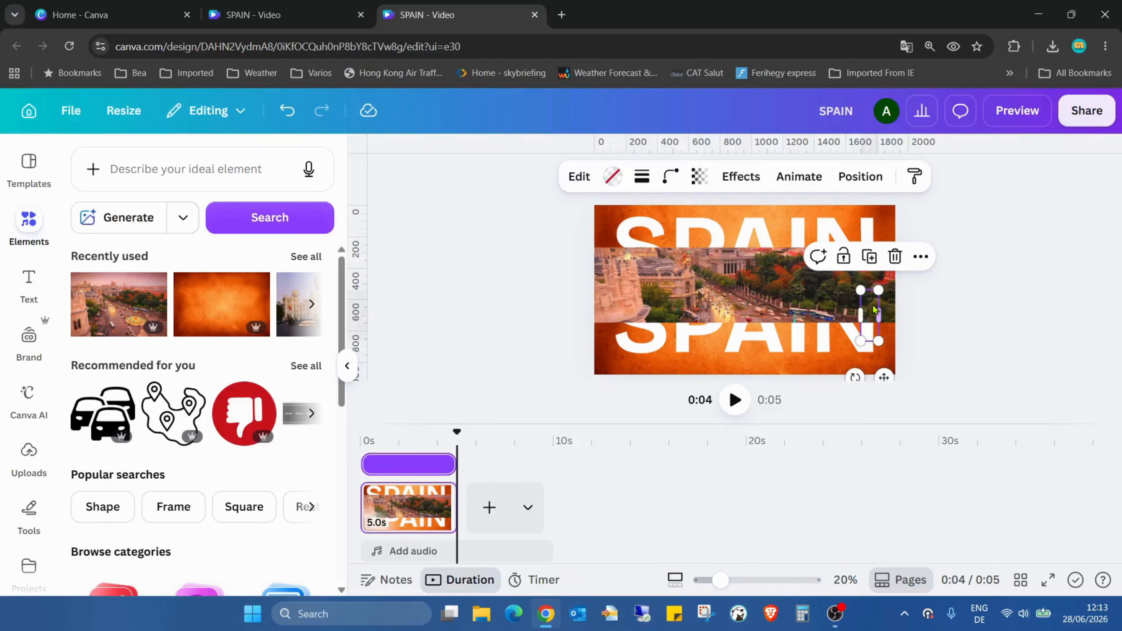
left_click(725, 354, "shift")
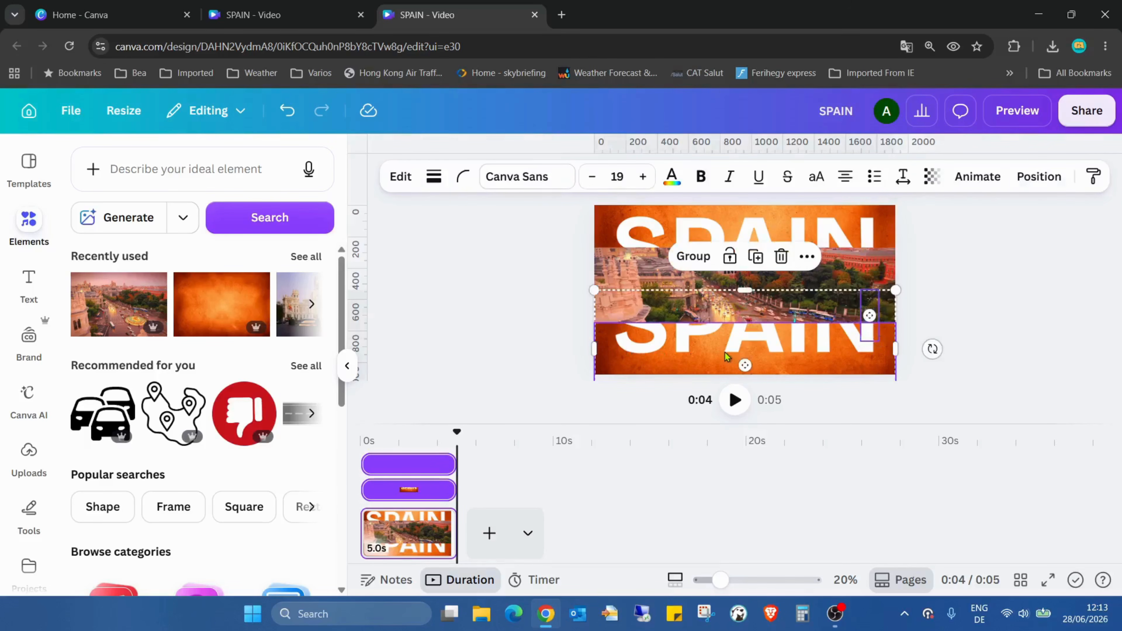
left_click(693, 256)
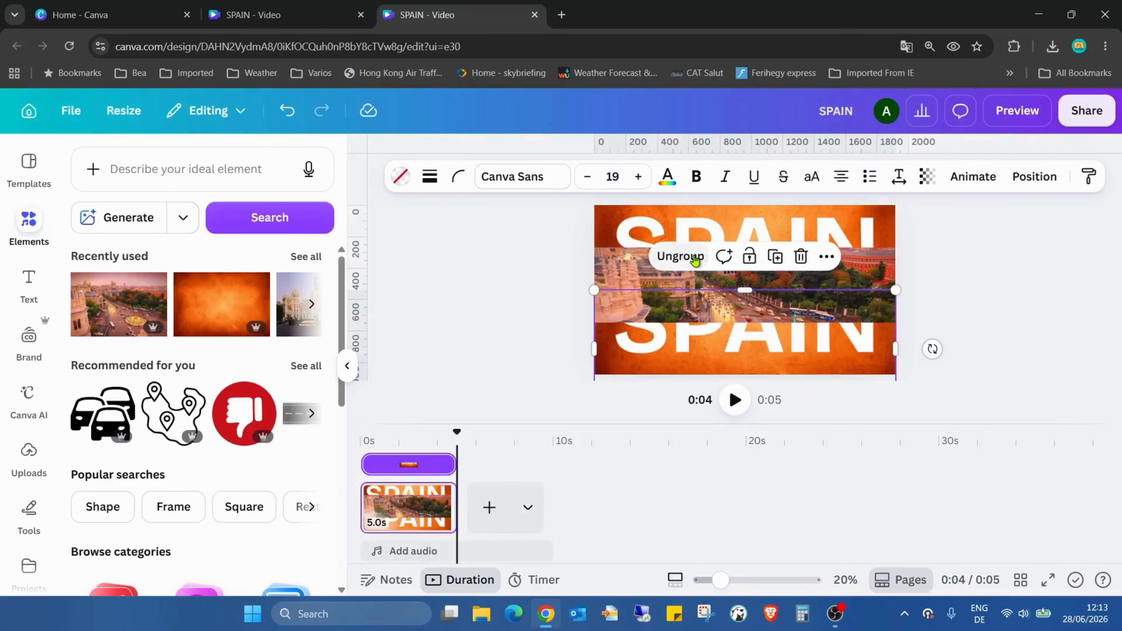
left_click(943, 282)
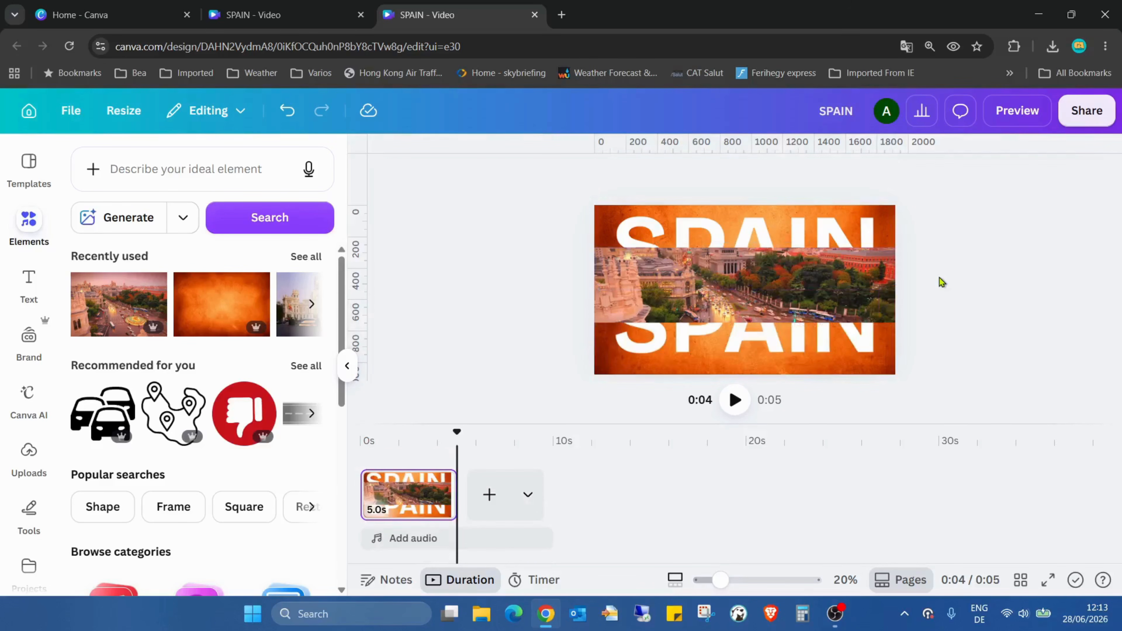
Group the original transparent rectangle with the upper SPAIN half.
left_click(616, 264)
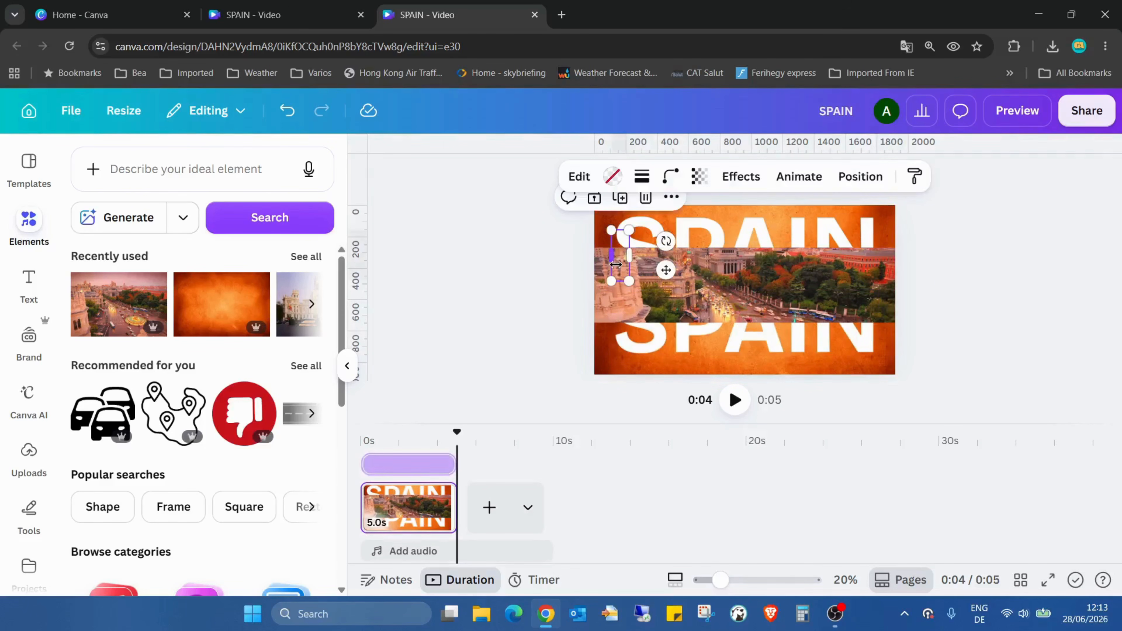
left_click(715, 225, "shift")
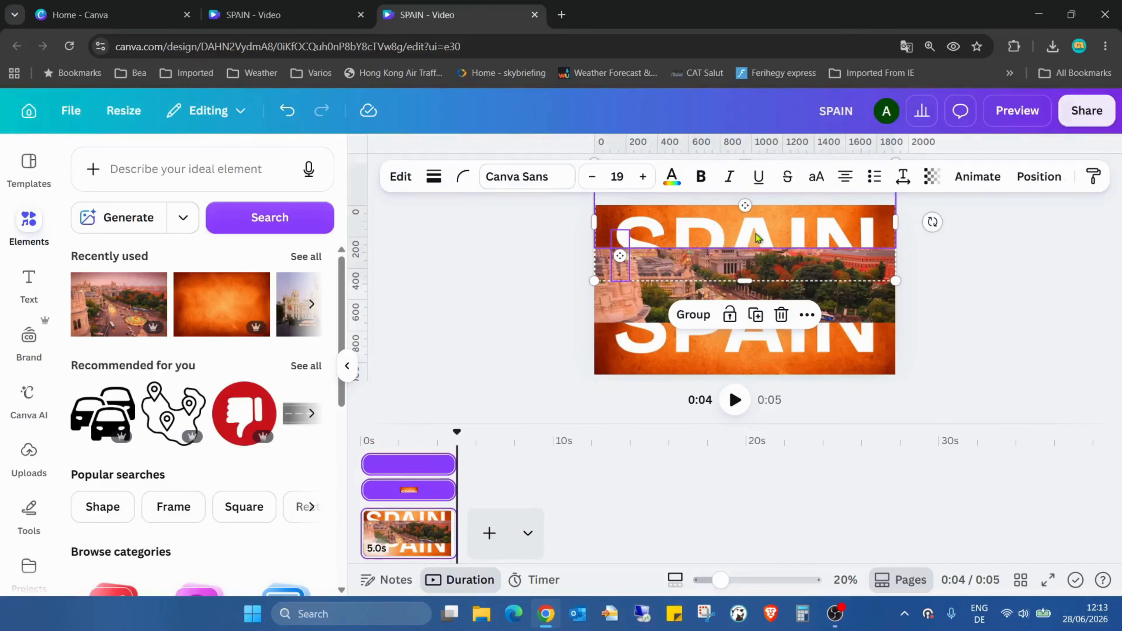
left_click(702, 322)
left_click(999, 260)
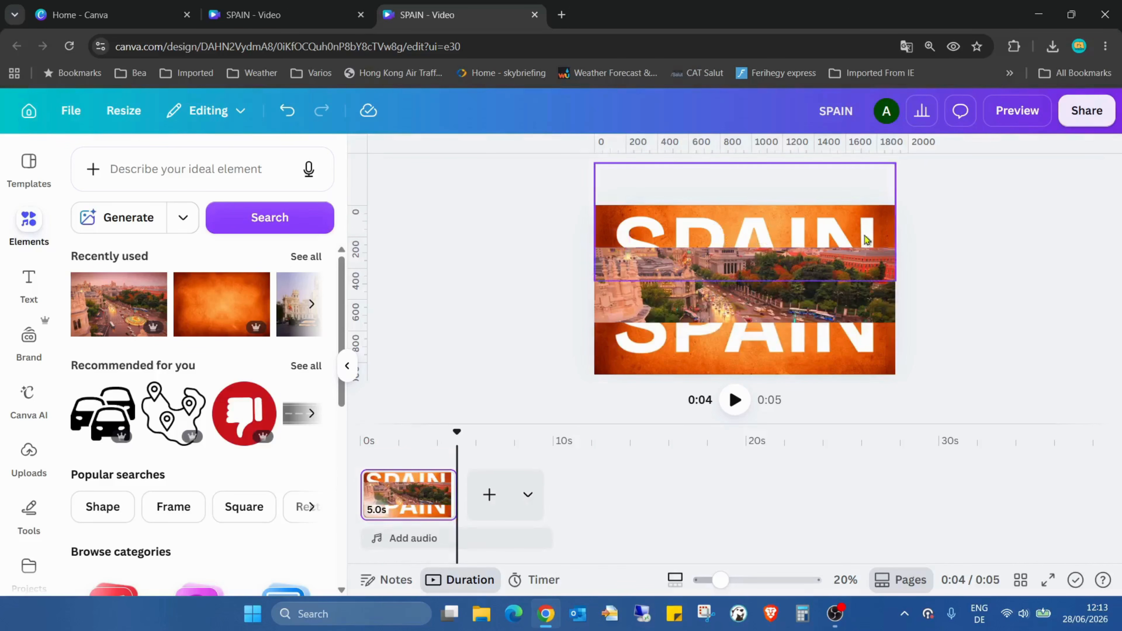
Move both SPAIN groups back together so they form the complete title, and preview the design in full screen.
left_click_drag(822, 234, 860, 324)
left_click(1095, 347)
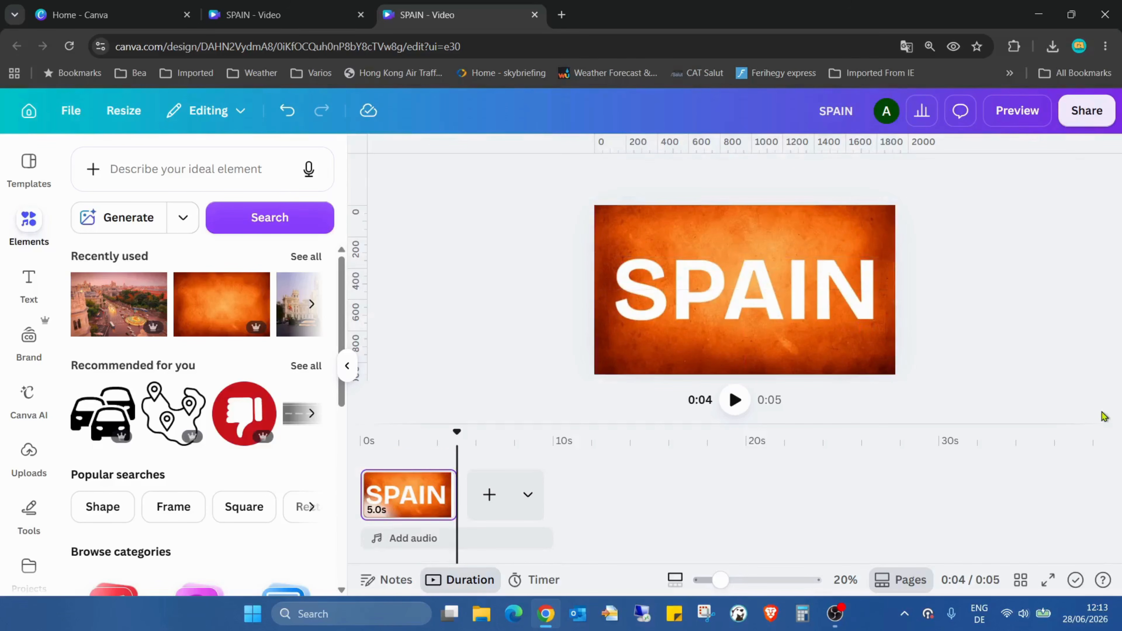
left_click(1048, 579)
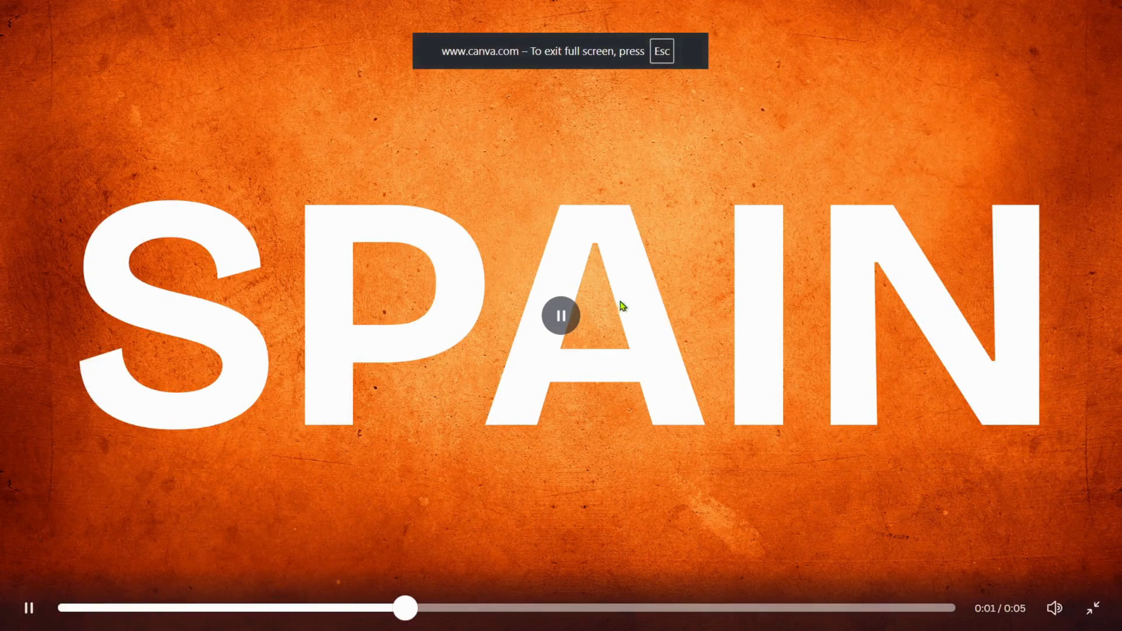
key("Escape")
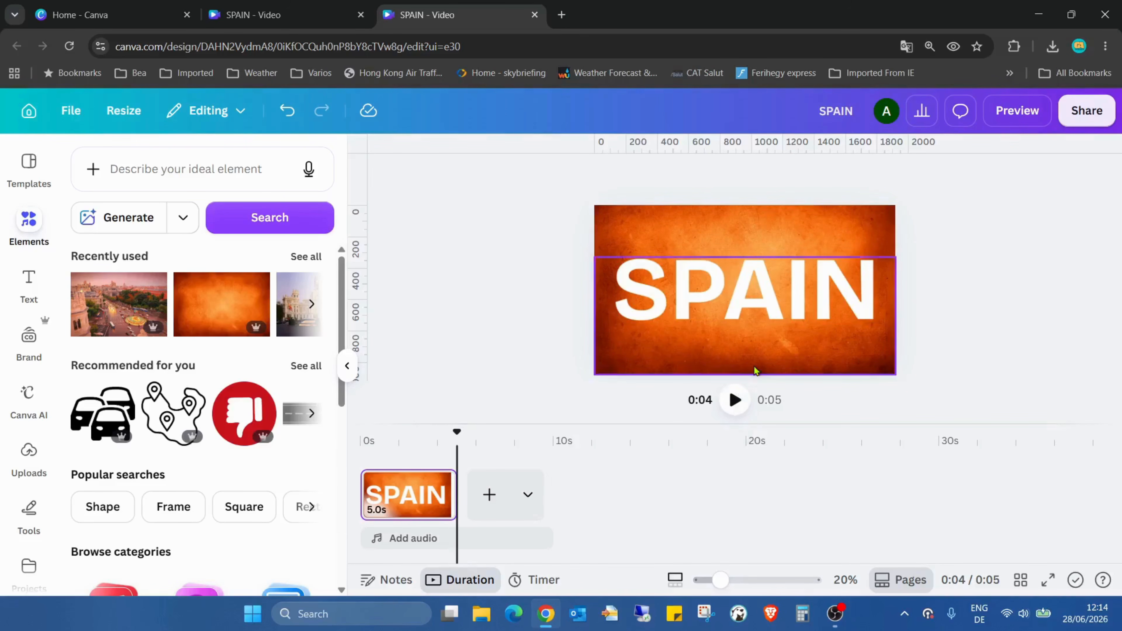
Duplicate the SPAIN page twice to make three pages.
right_click(408, 497)
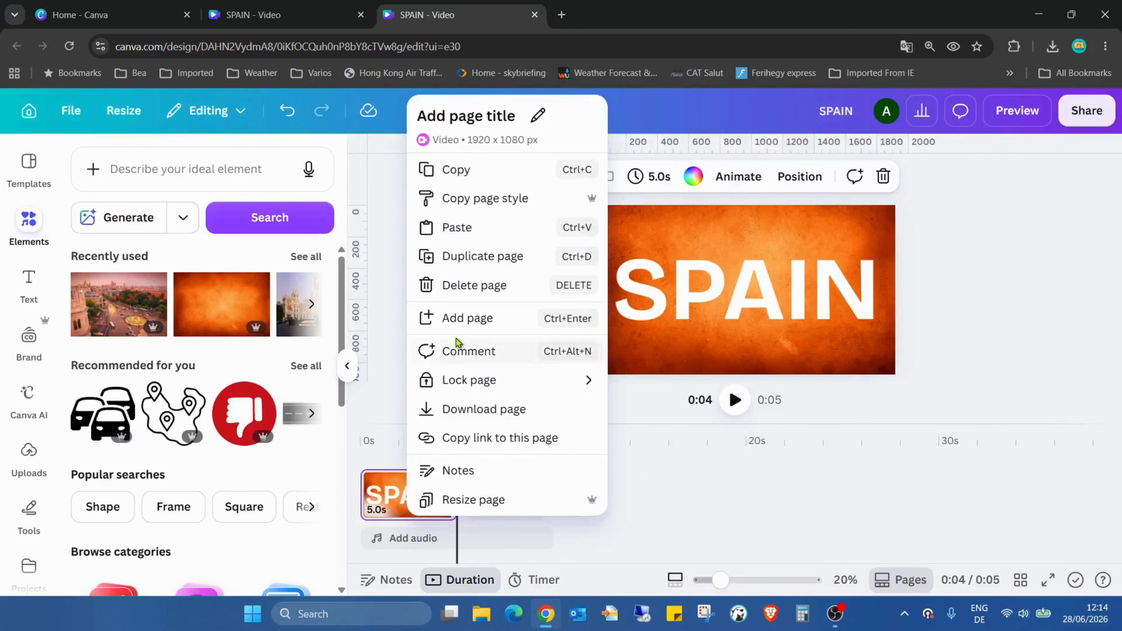
left_click(501, 259)
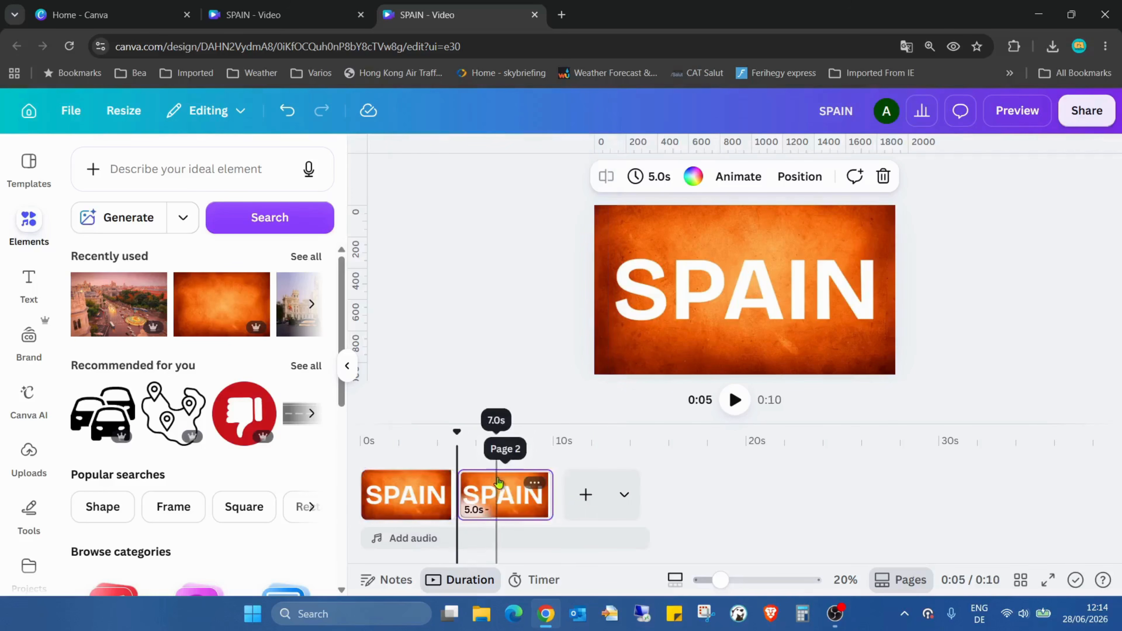
right_click(502, 493)
left_click(570, 257)
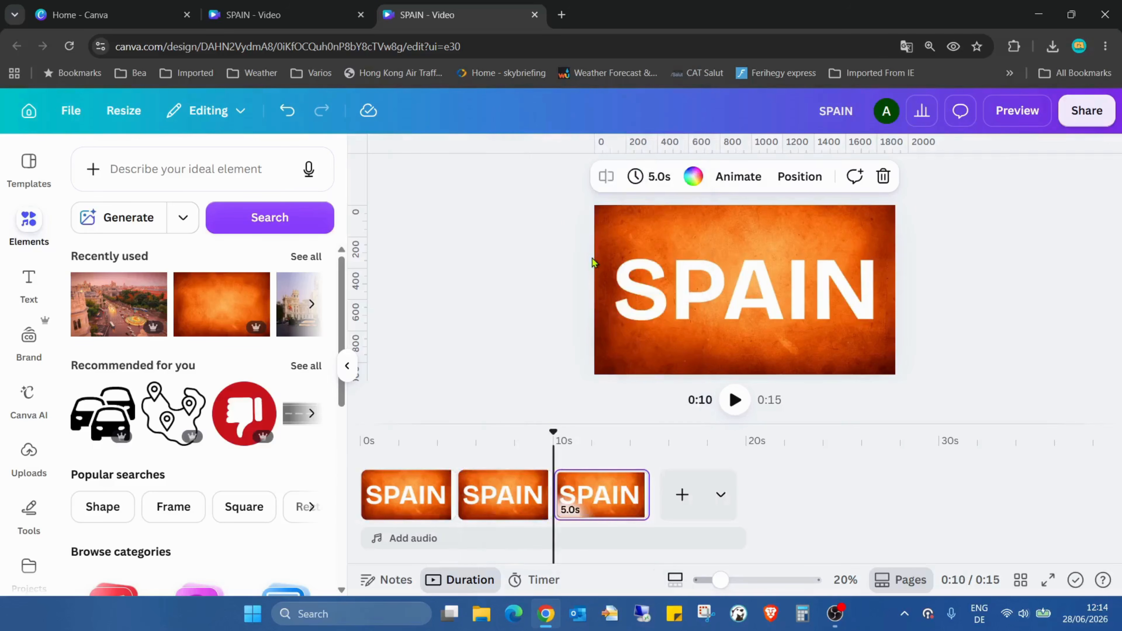
On page 2, move the lower SPAIN group down and the upper group up to uncover the city photo, and check both groups' position values.
left_click(493, 491)
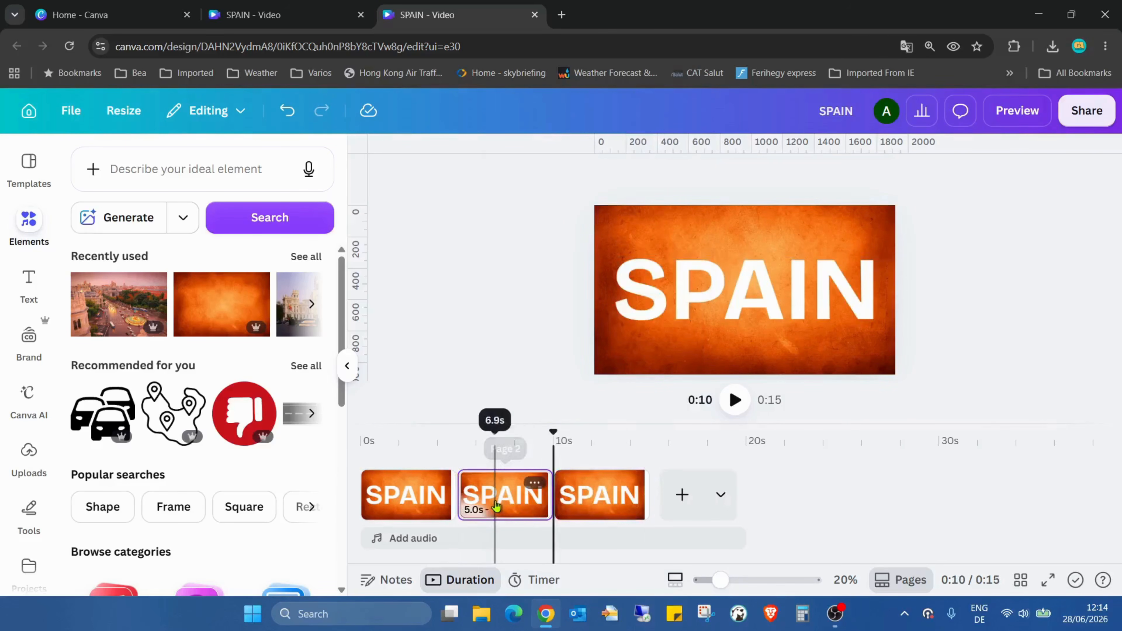
left_click(786, 277)
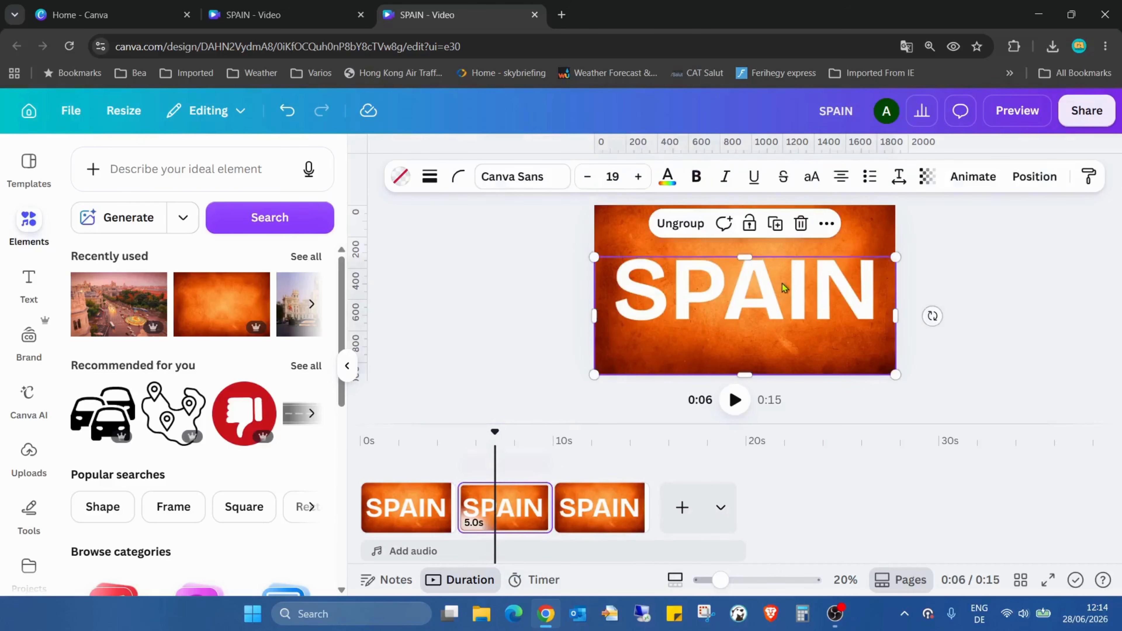
left_click_drag(775, 305, 776, 391)
left_click_drag(833, 257, 829, 238)
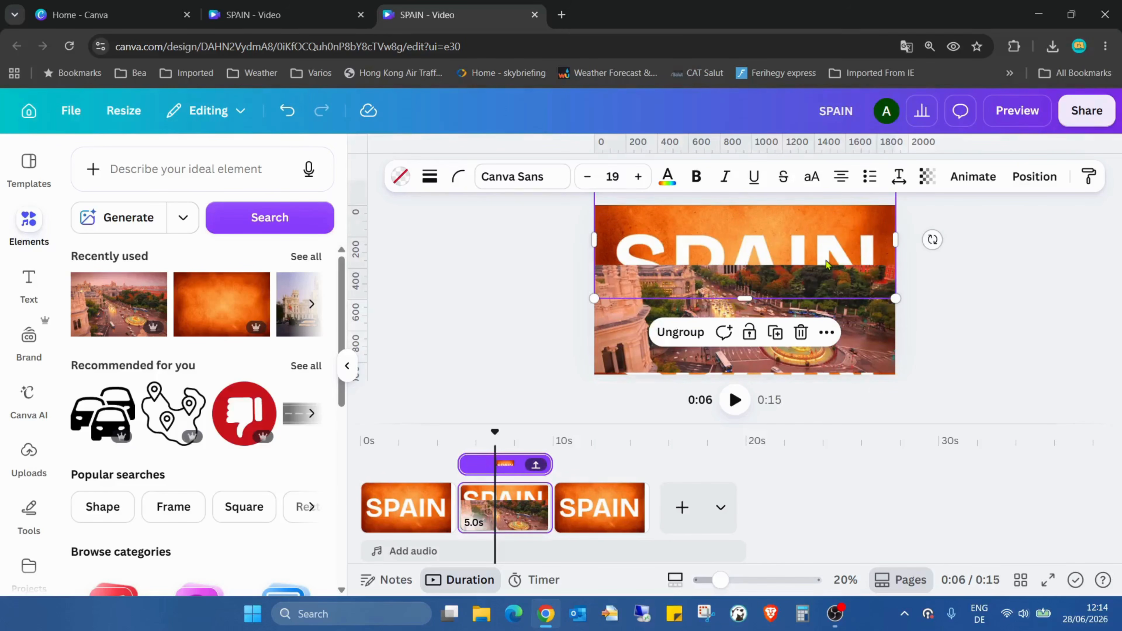
left_click_drag(828, 290, 830, 226)
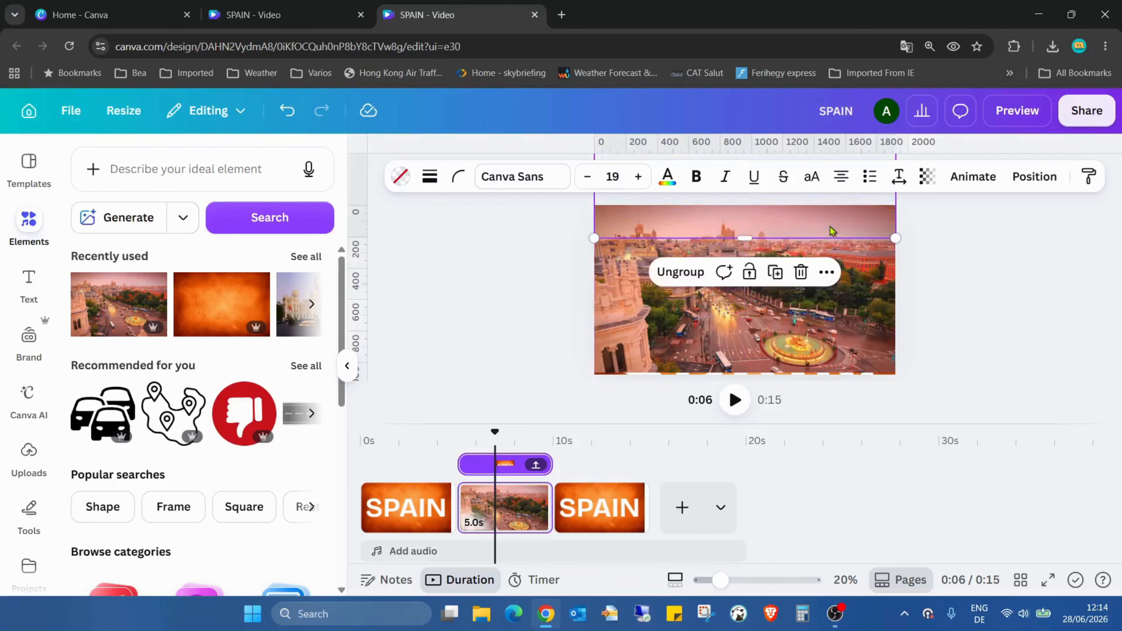
left_click(1030, 178)
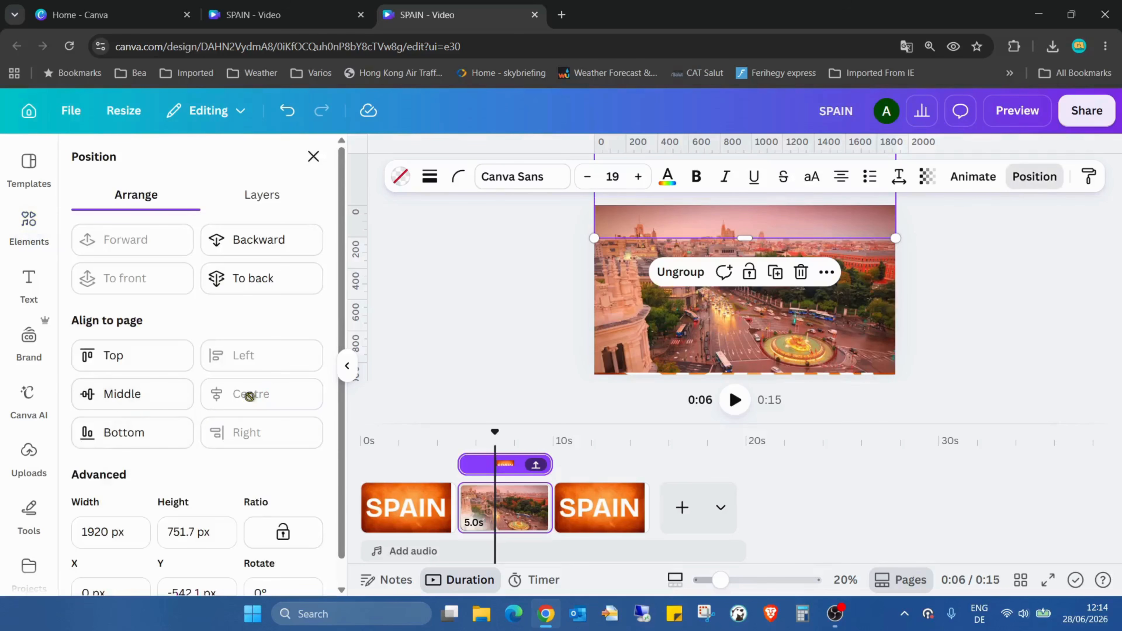
left_click(1066, 356)
left_click(857, 379)
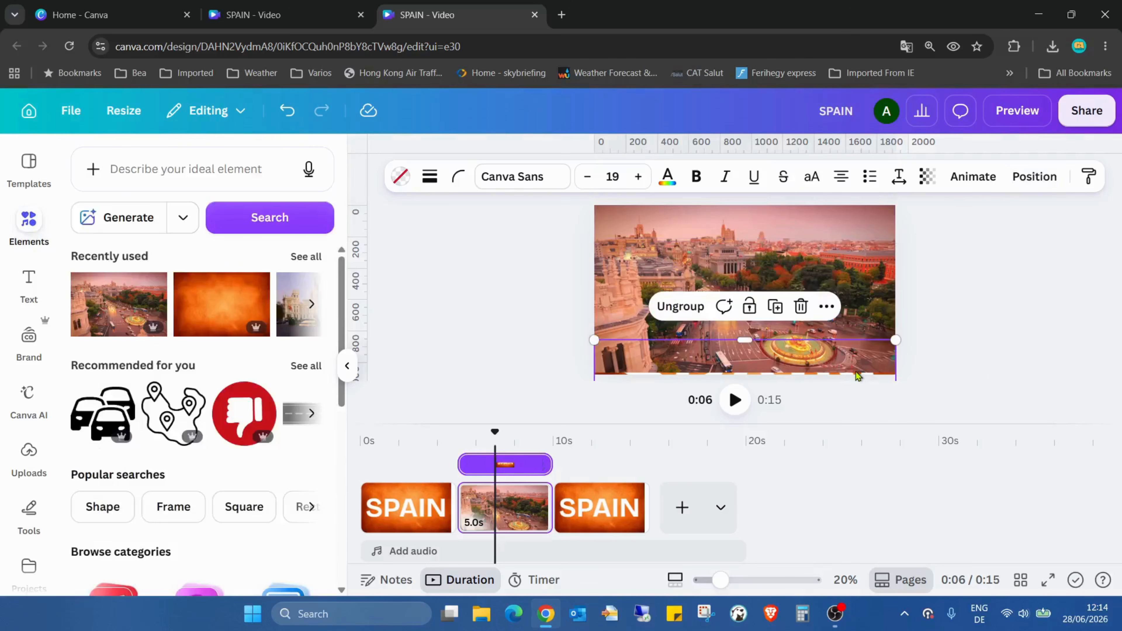
left_click(1033, 176)
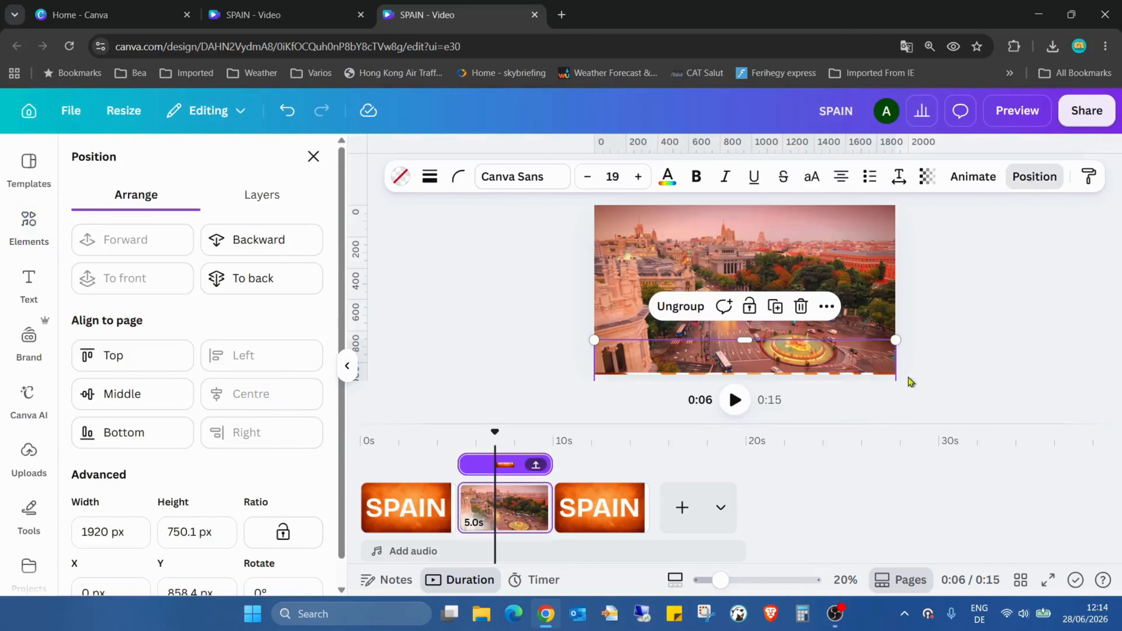
left_click(984, 316)
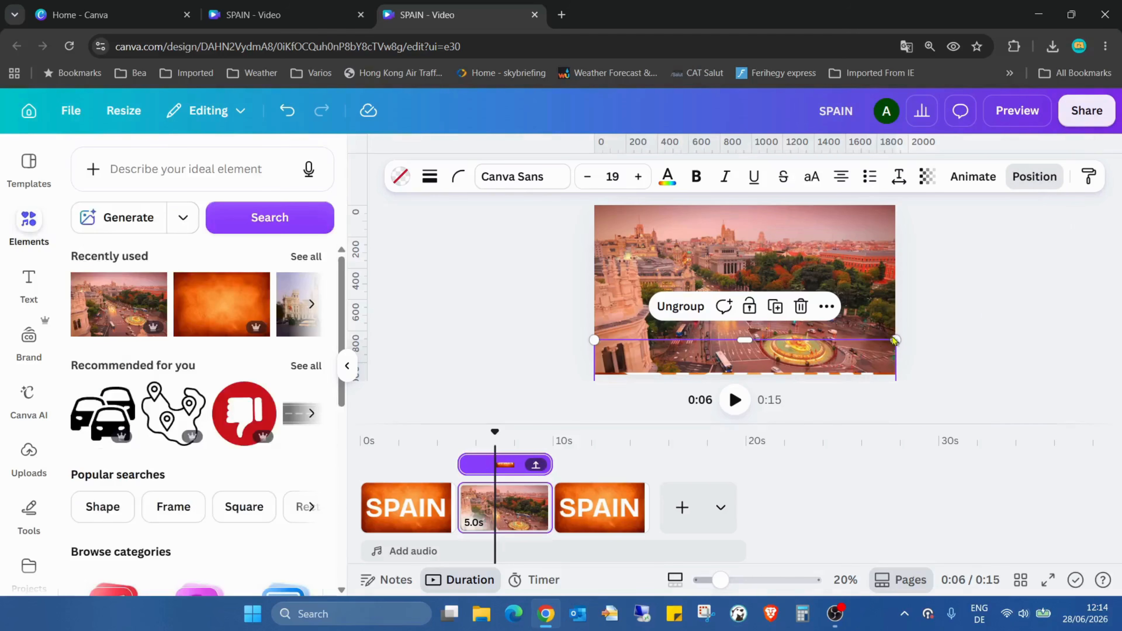
Nudge the lower SPAIN group slightly further down on page 2 to clear the city photo's lower edge, and inspect that edge close up.
left_click(965, 297)
left_click(851, 369)
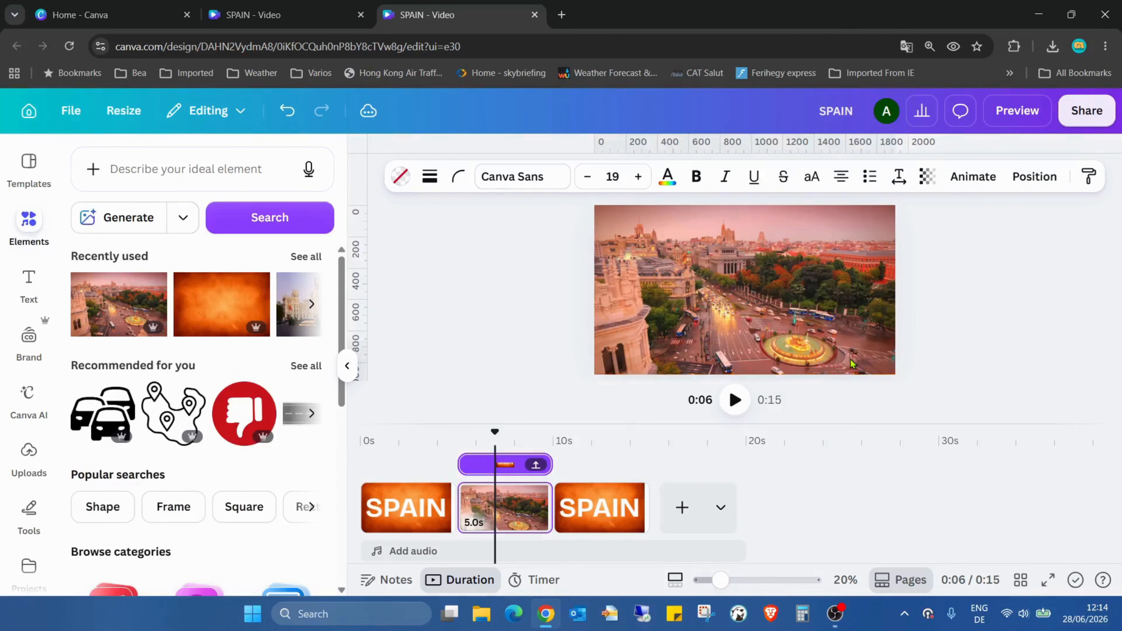
left_click(851, 363)
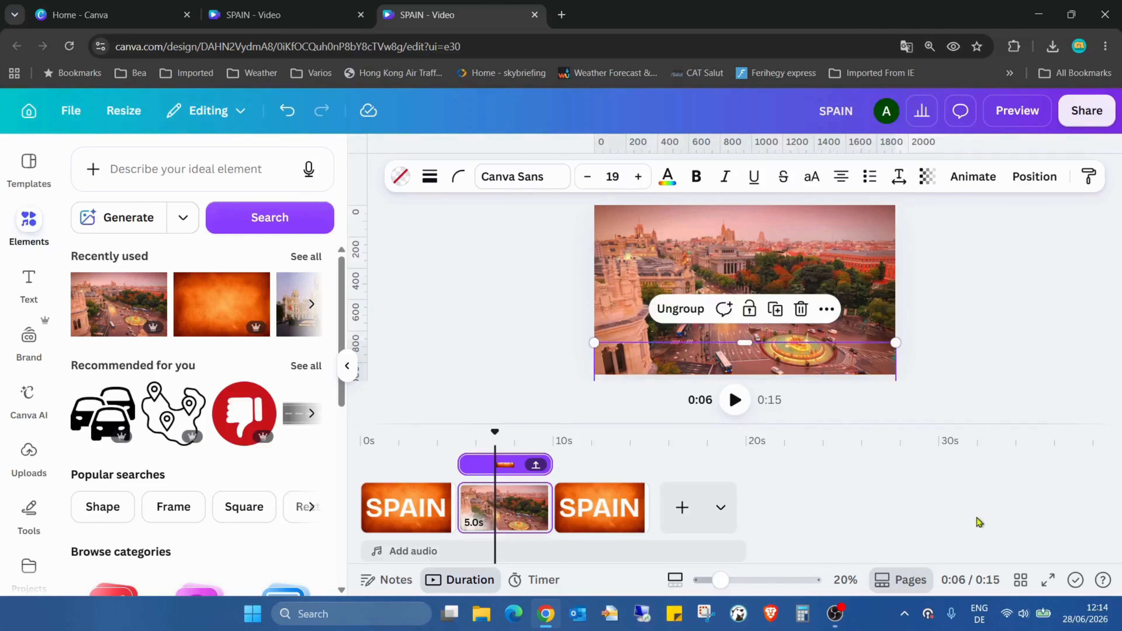
left_click(1059, 317)
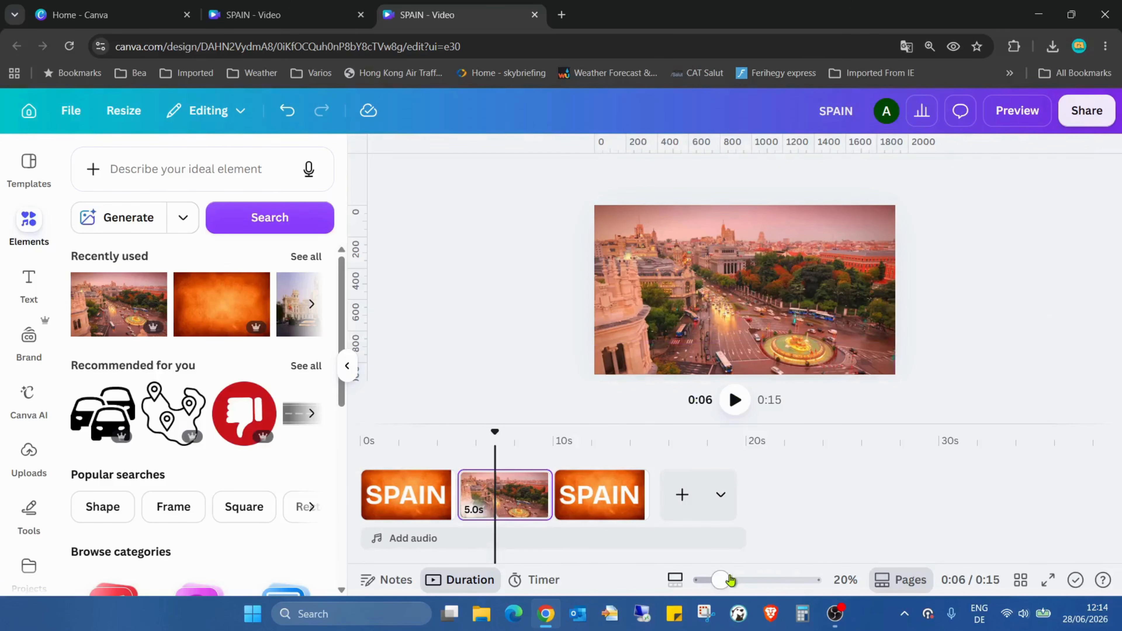
left_click_drag(730, 580, 751, 580)
scroll(770, 349, "down", 3)
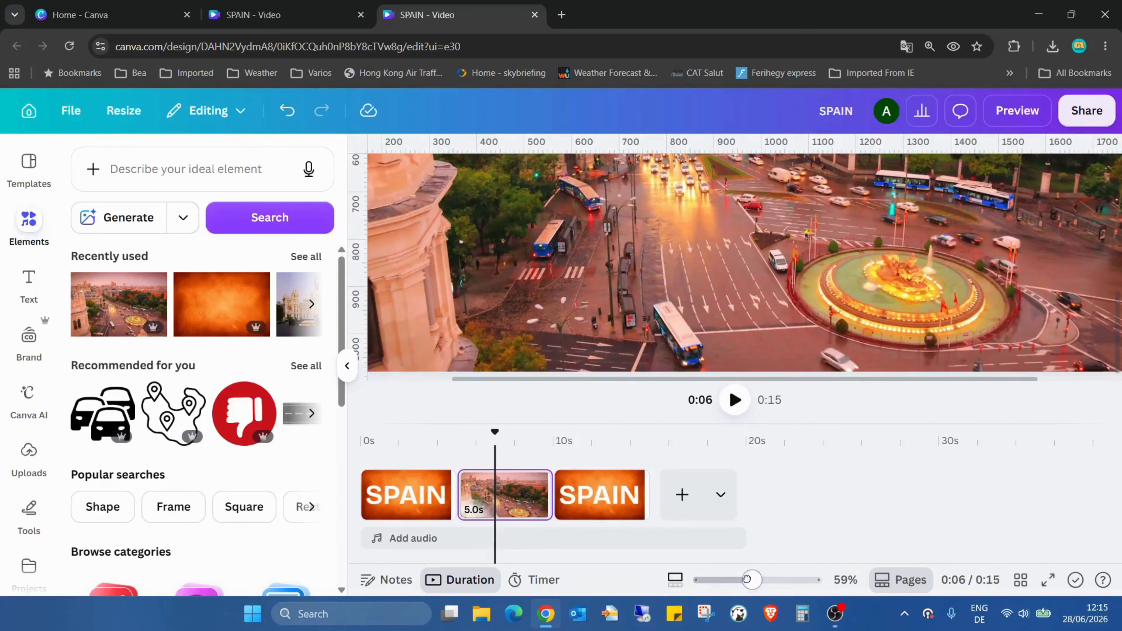
left_click_drag(751, 580, 719, 581)
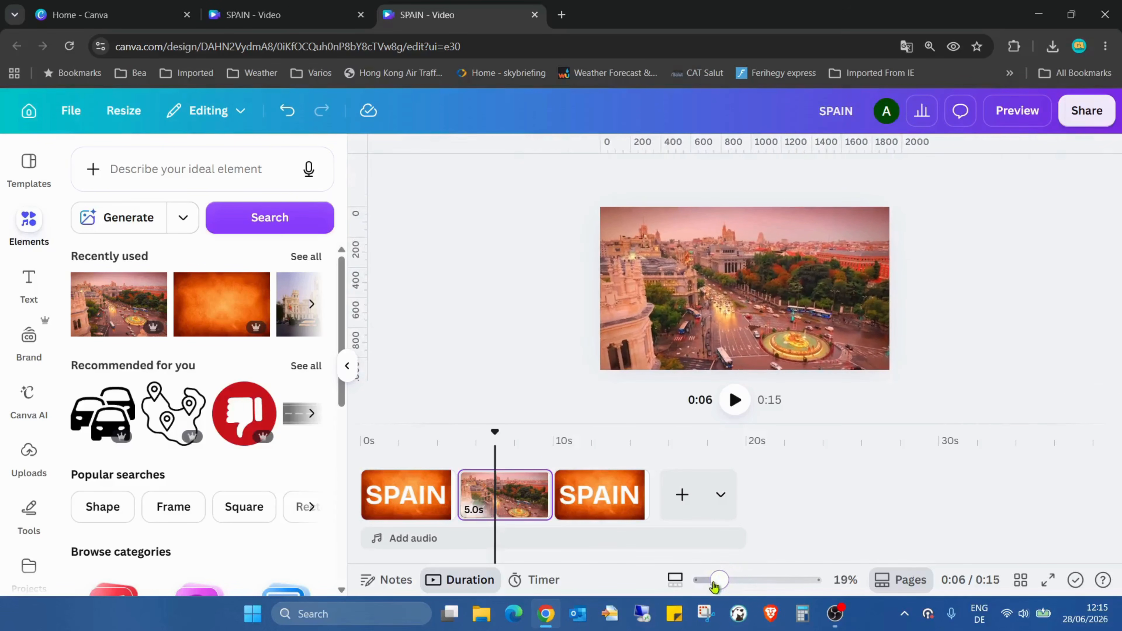
Add a Match & Move transition of 2.5 seconds between the first two pages and apply it between all pages.
mouse_move(457, 486)
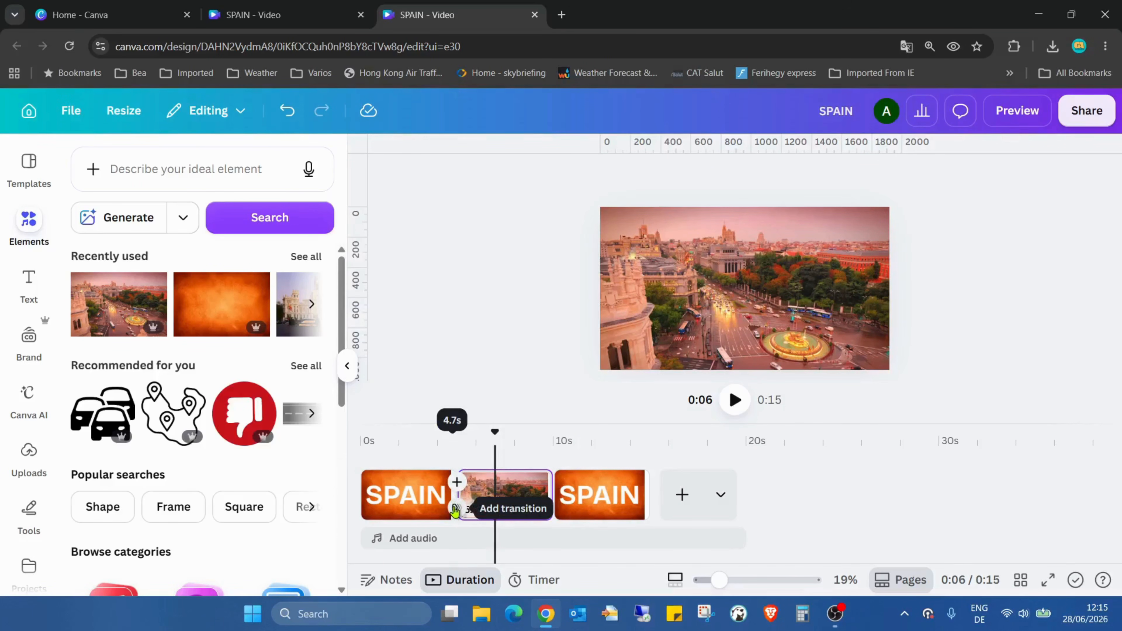
left_click(455, 510)
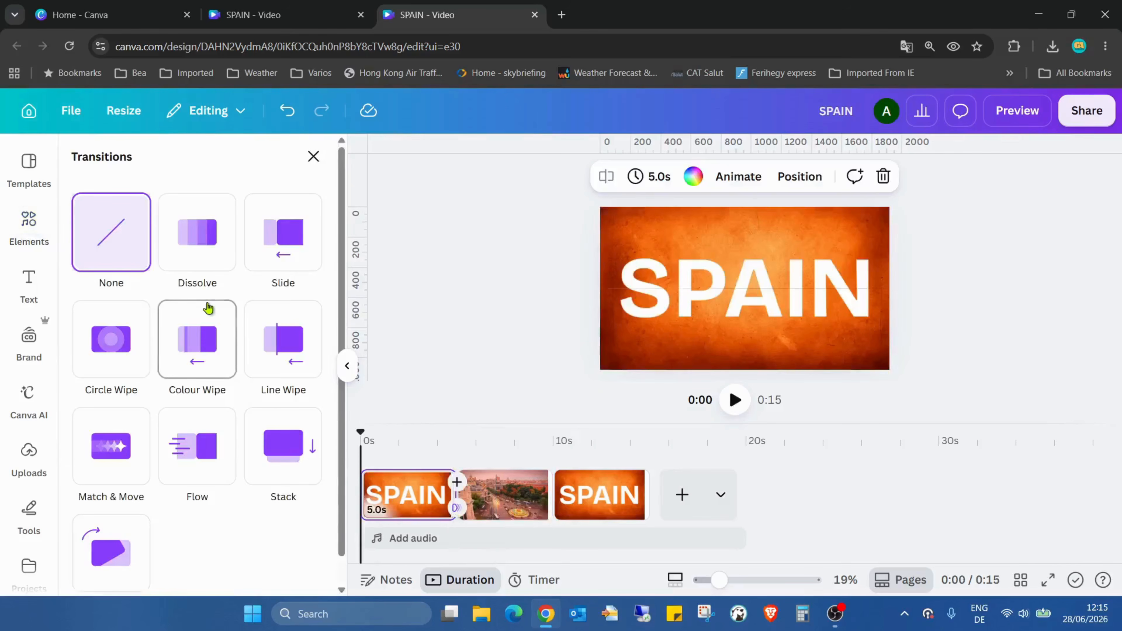
scroll(146, 283, "down", 1)
left_click(108, 396)
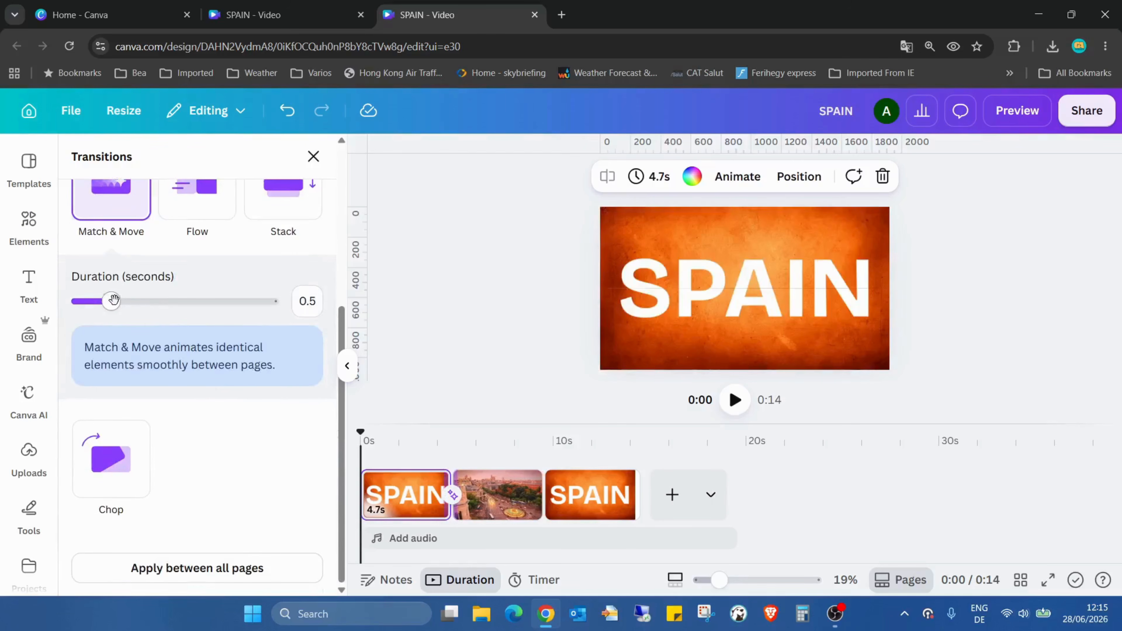
left_click_drag(113, 301, 289, 318)
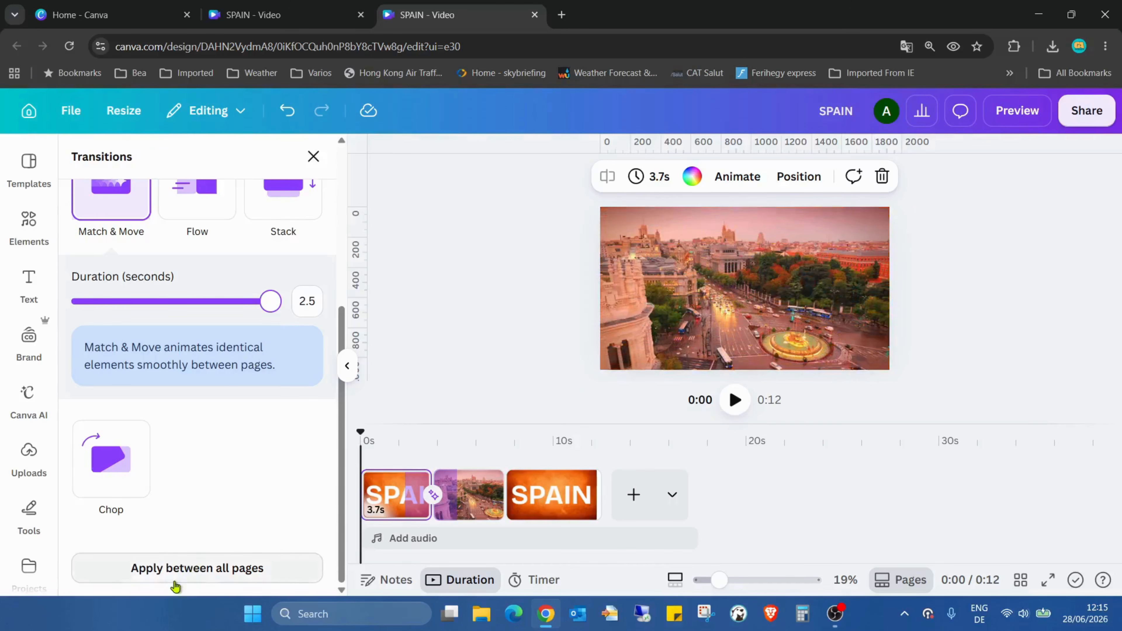
left_click(220, 574)
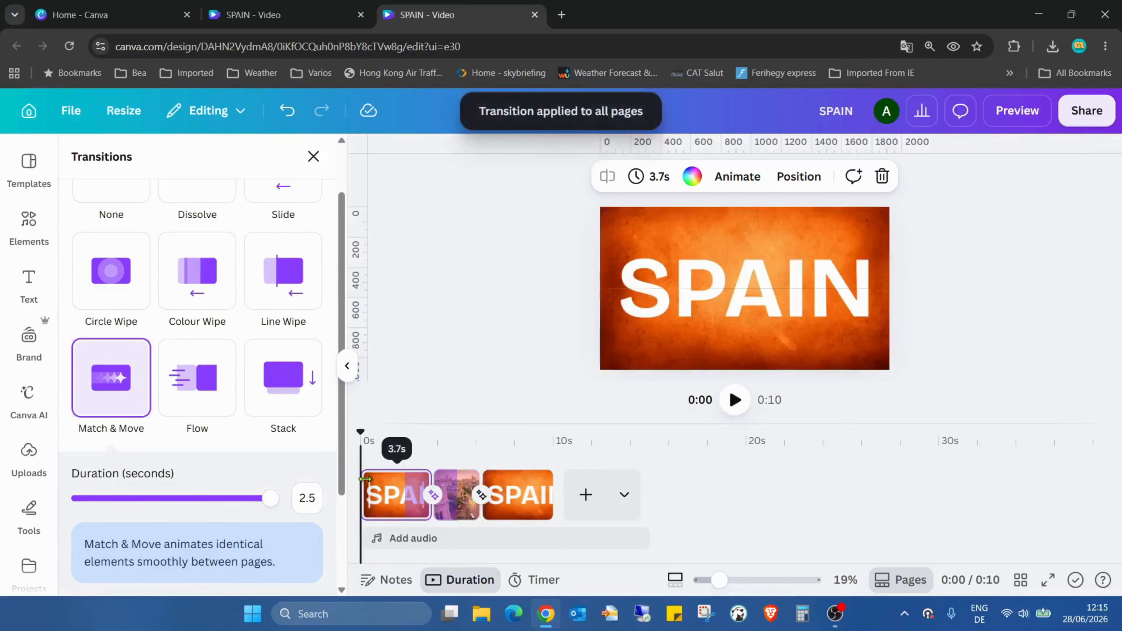
Trim the first page to 2.8 s and the last page to 3.2 s, and play the video in full screen.
left_click_drag(363, 486, 382, 486)
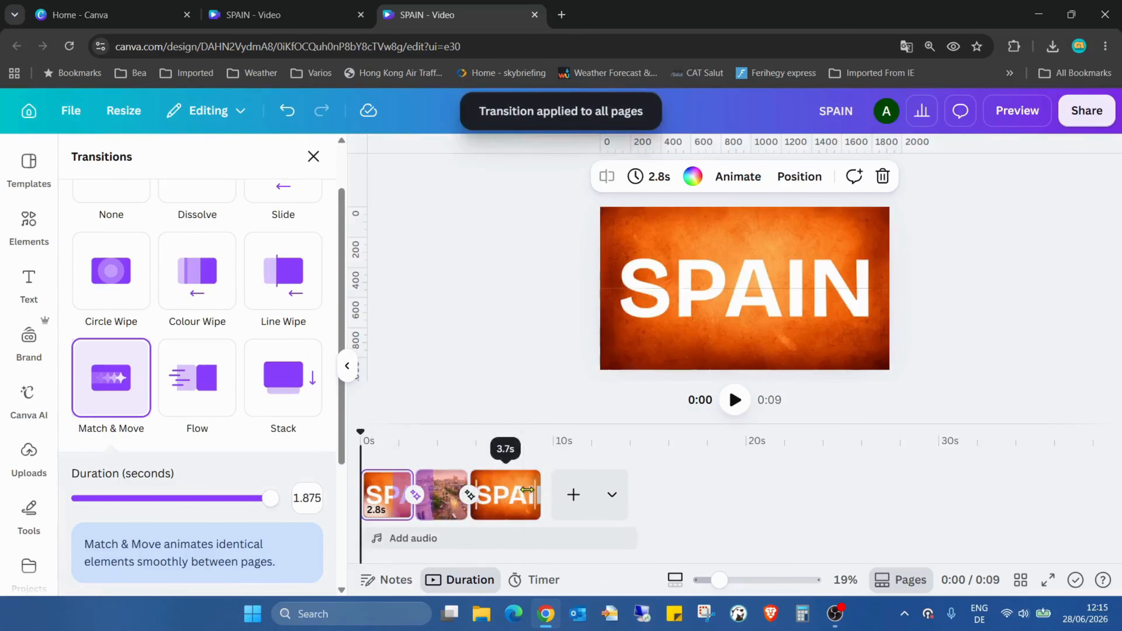
left_click_drag(530, 488, 526, 487)
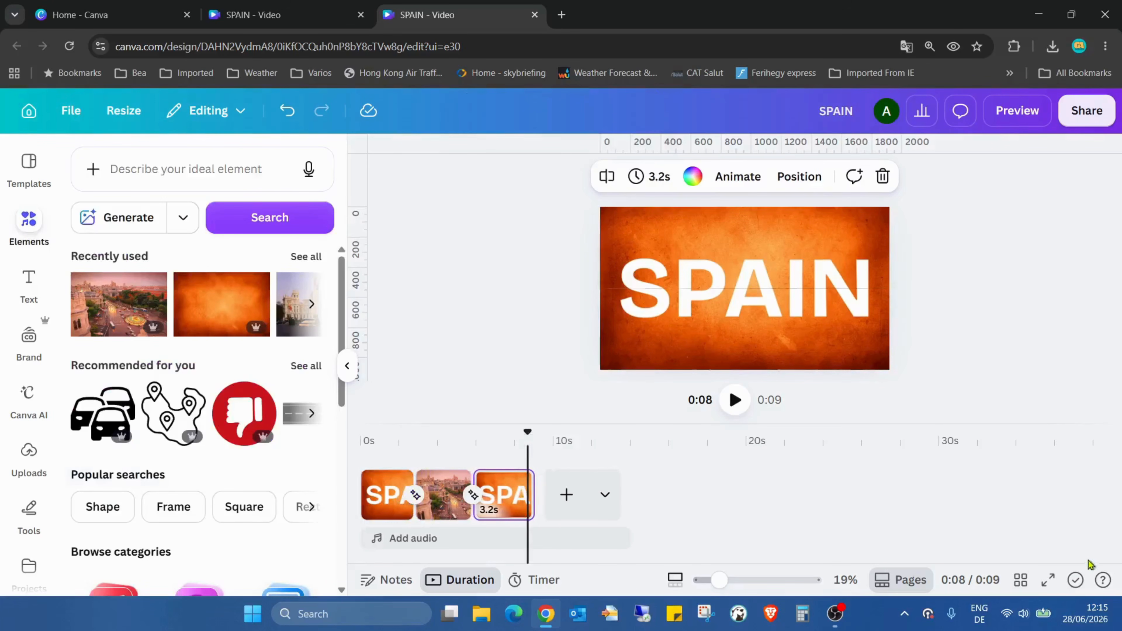
left_click(1048, 579)
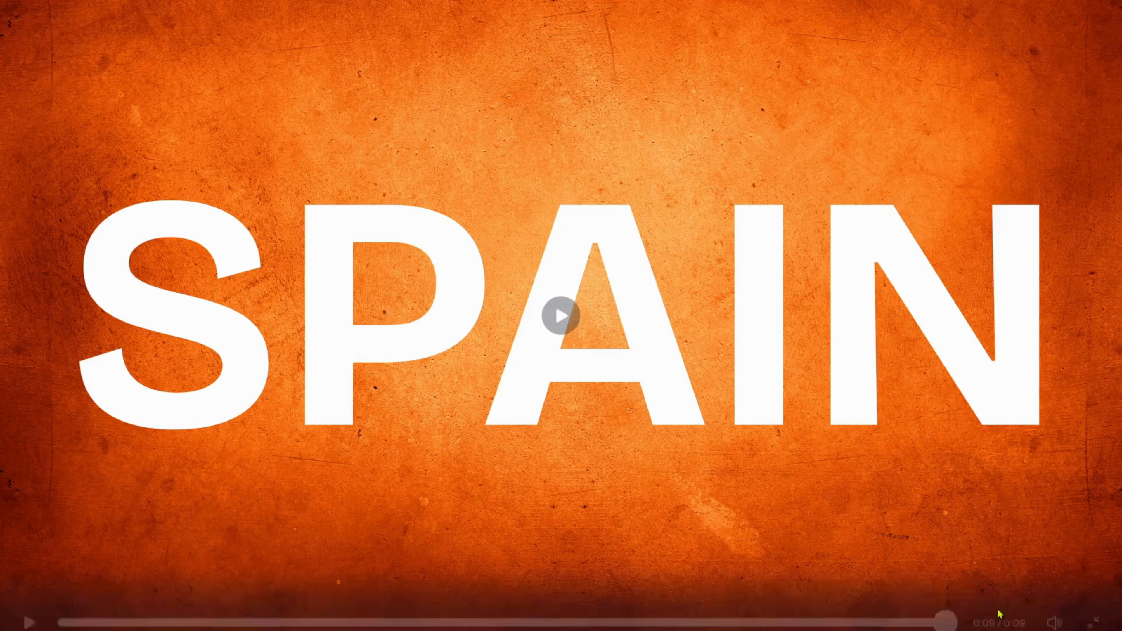
left_click(561, 316)
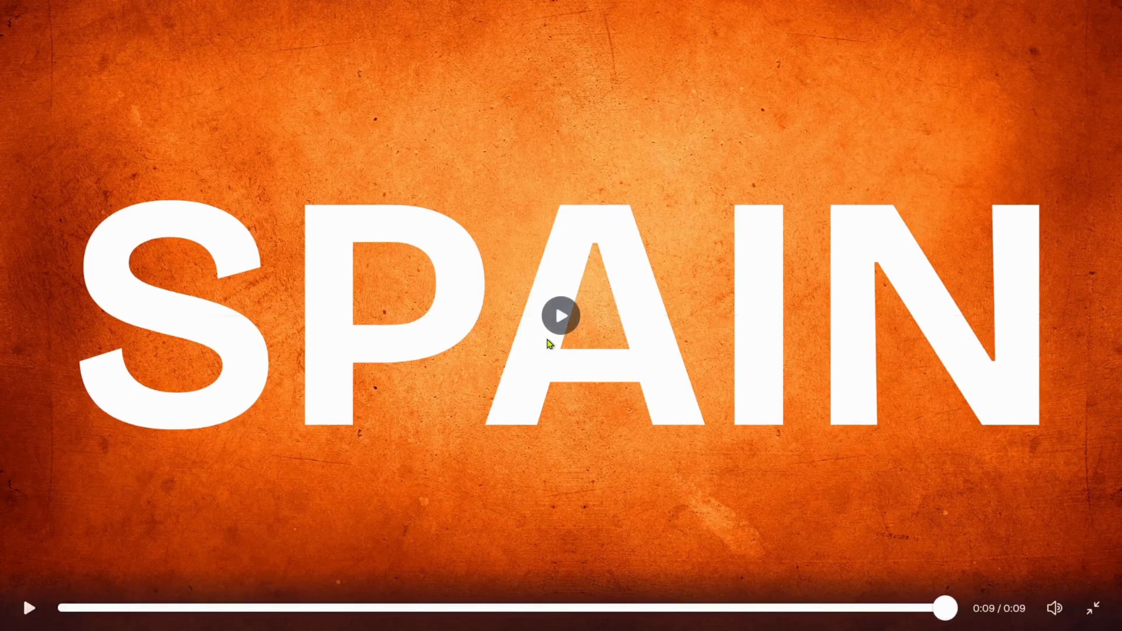
left_click(559, 317)
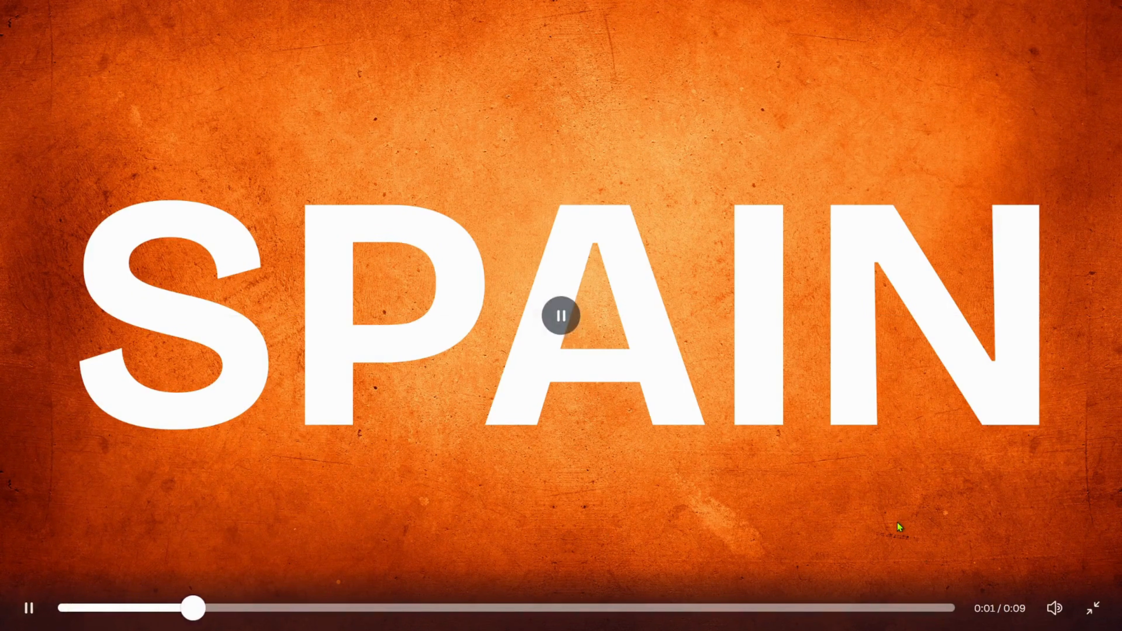